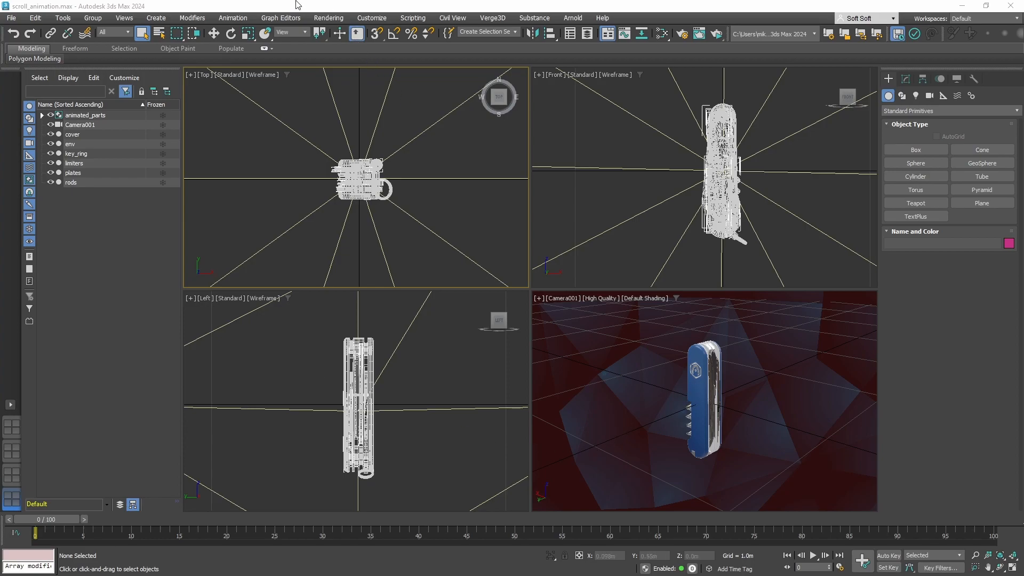
# Step: Open the Slate Material Editor, disconnect the Map #7 bitmap from the cover material's Base Color Map, and narrow the editor to reveal the camera view
pyautogui.click(329, 18)
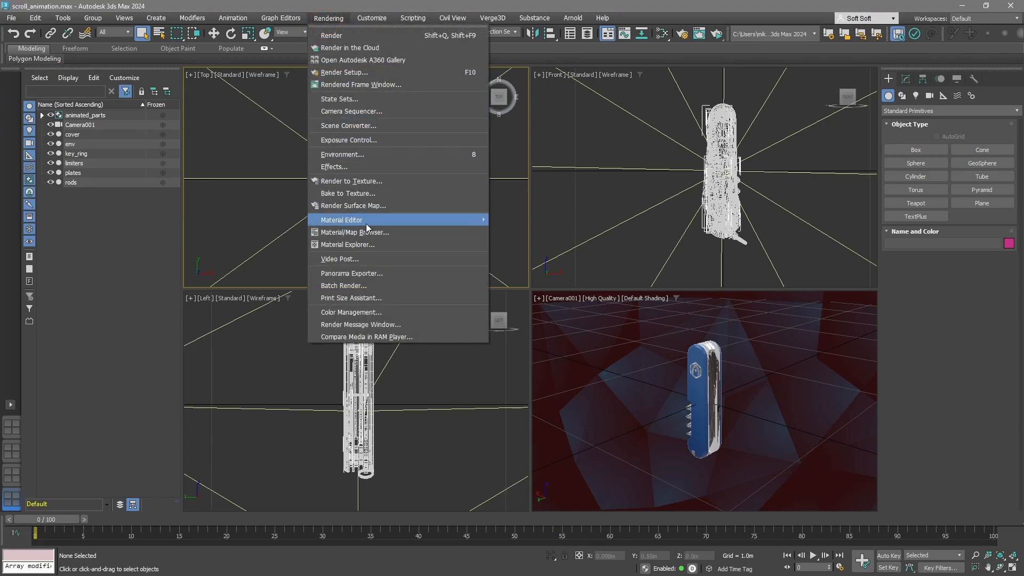
pyautogui.moveTo(367, 222)
pyautogui.click(529, 233)
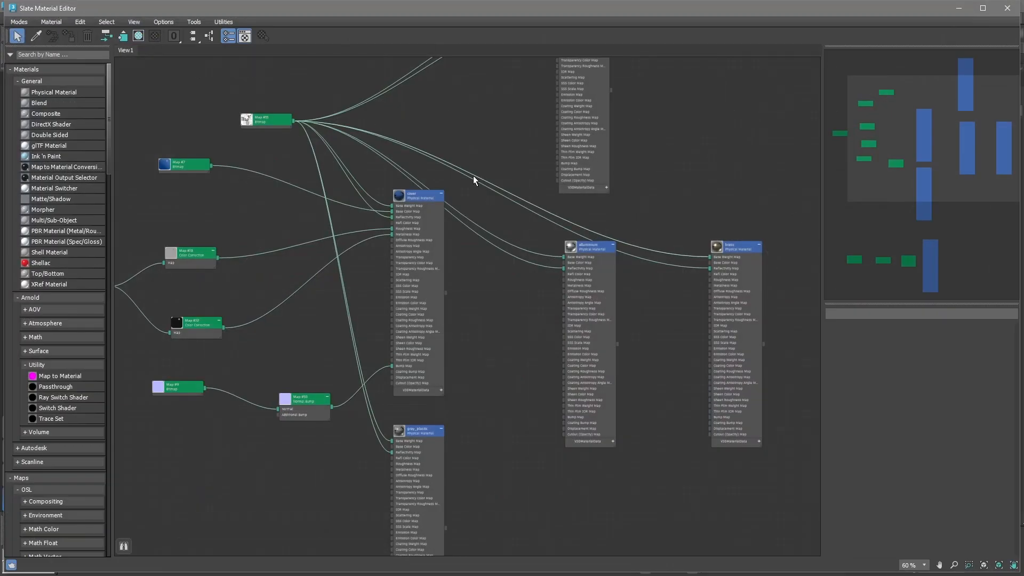
pyautogui.moveTo(473, 175); pyautogui.dragTo(643, 196, button='middle')
pyautogui.scroll(2, 610, 266)
pyautogui.scroll(2, 637, 269)
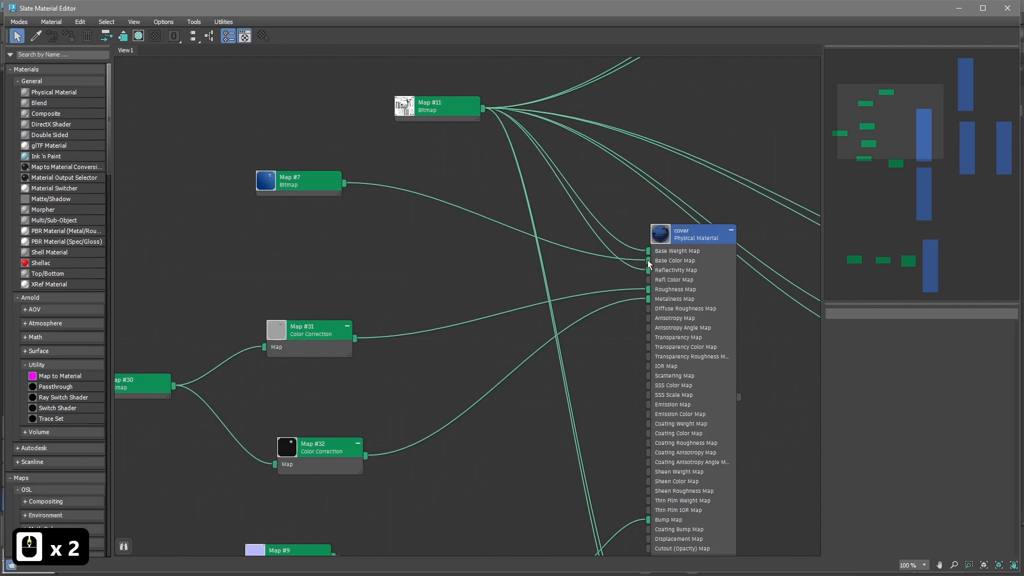
pyautogui.moveTo(648, 260); pyautogui.dragTo(499, 196)
pyautogui.moveTo(1022, 51); pyautogui.dragTo(578, 51)
# Step: Find the Gradient Ramp map by searching for "ramp" and place it in the graph directly beneath the Map #7 bitmap
pyautogui.moveTo(270, 238)
pyautogui.mouseDown(button='middle')
pyautogui.moveTo(208, 178)
pyautogui.moveTo(142, 160)
pyautogui.moveTo(163, 214)
pyautogui.mouseUp(button='middle')
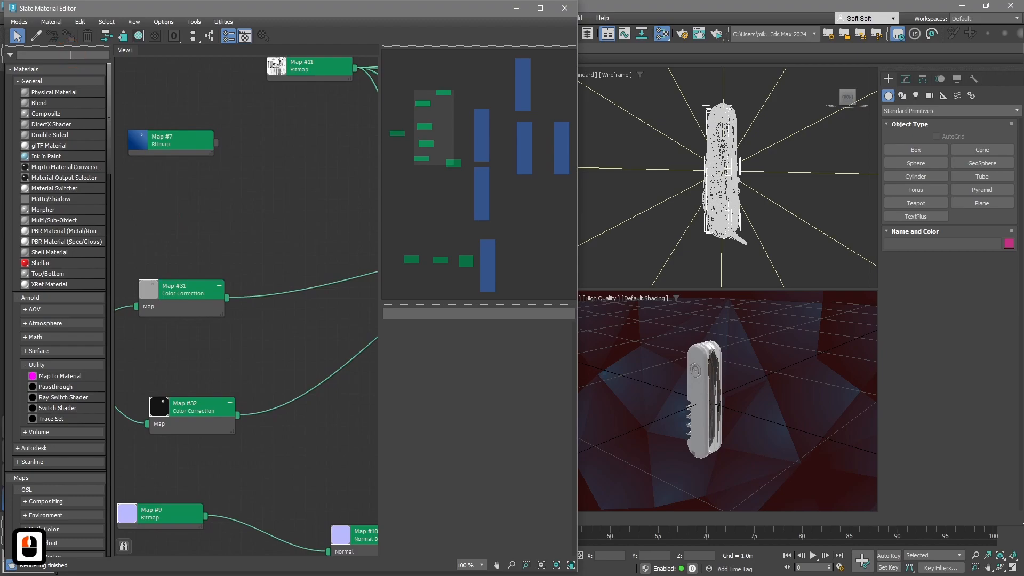
pyautogui.write('ra')
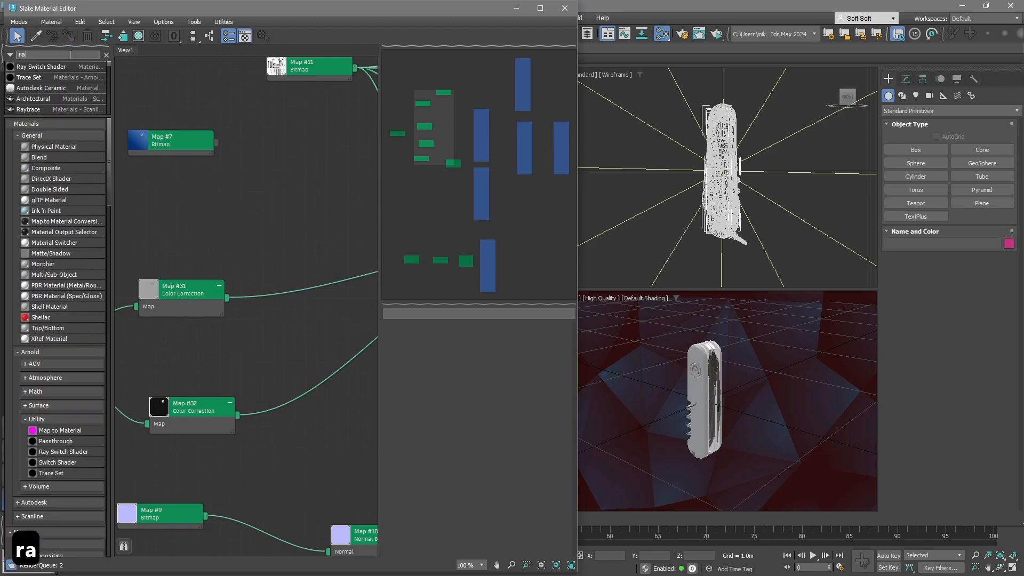
pyautogui.write('mp')
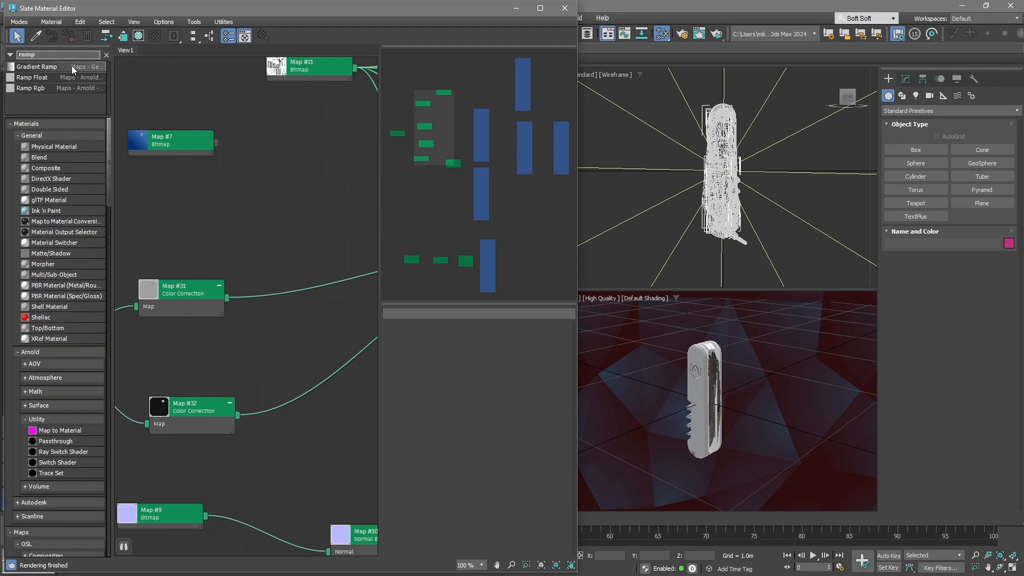
pyautogui.moveTo(65, 66); pyautogui.dragTo(190, 161)
pyautogui.moveTo(176, 206); pyautogui.dragTo(171, 194)
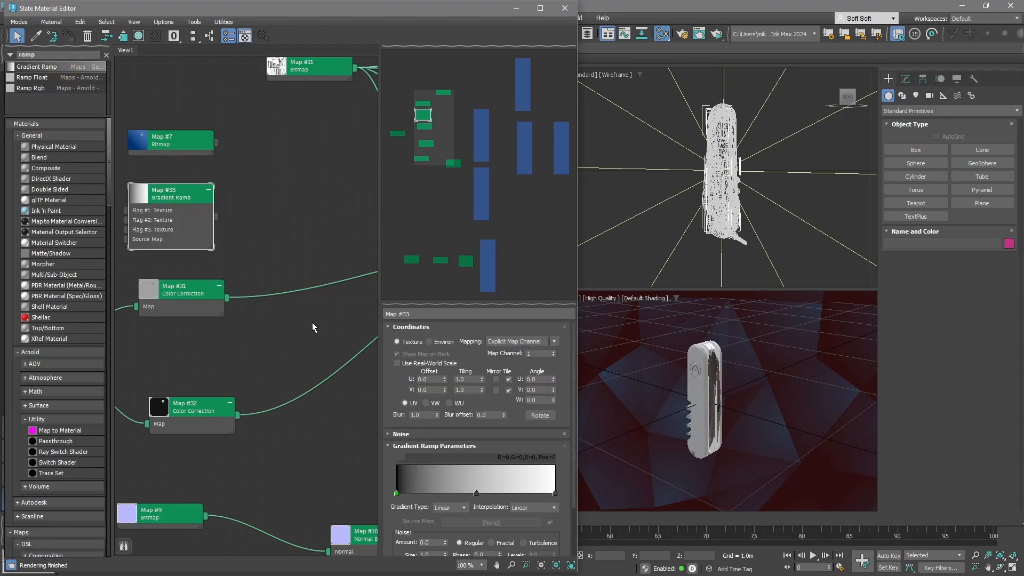
# Step: Delete the middle gray flag from the Gradient Ramp, leaving only the black and white end flags
pyautogui.click(477, 494)
pyautogui.rightClick(477, 495)
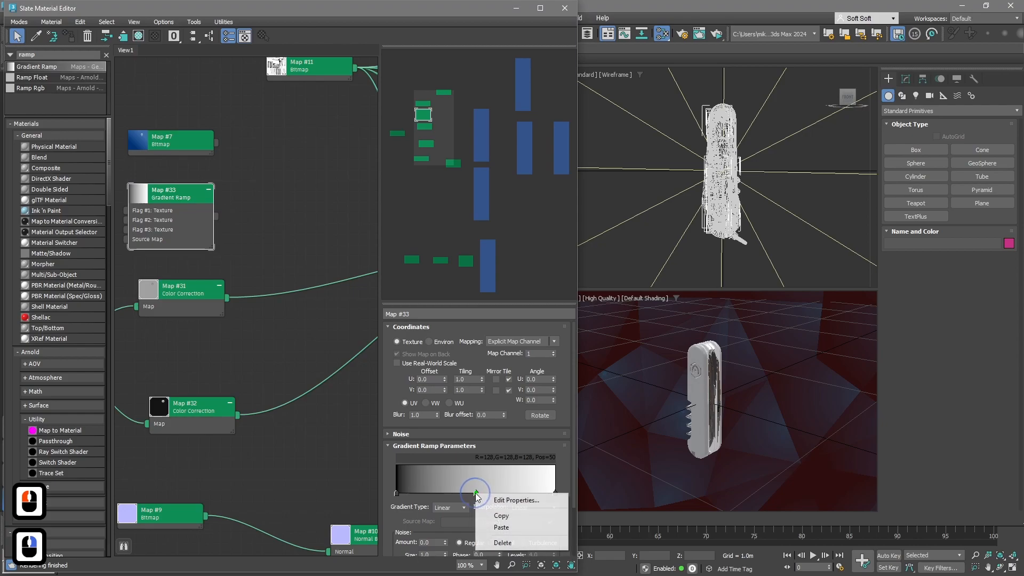
pyautogui.click(502, 543)
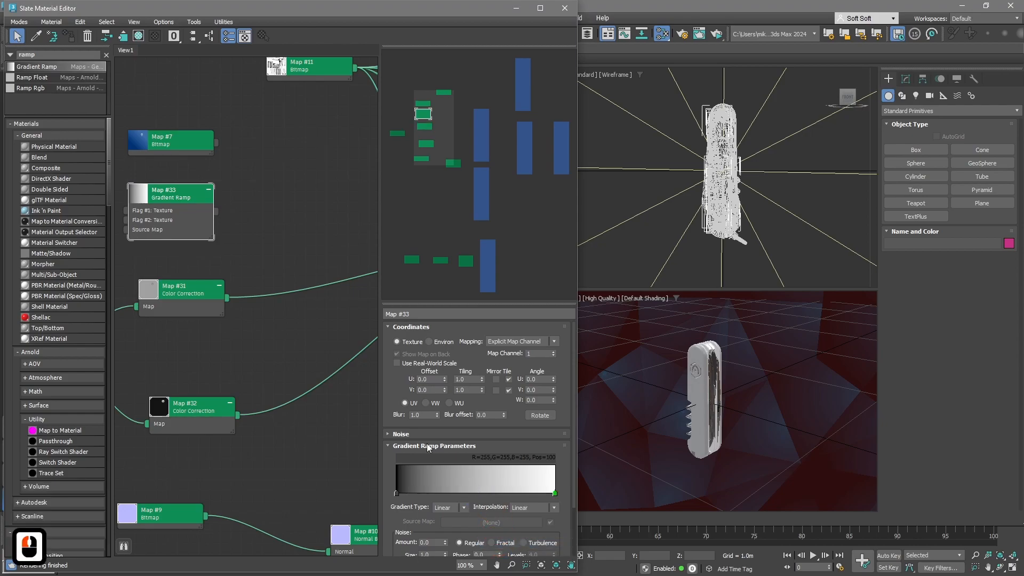
# Step: Move the Gradient Ramp node closer to the cover material and connect its output to the Base Color Map input
pyautogui.scroll(-2, 259, 329)
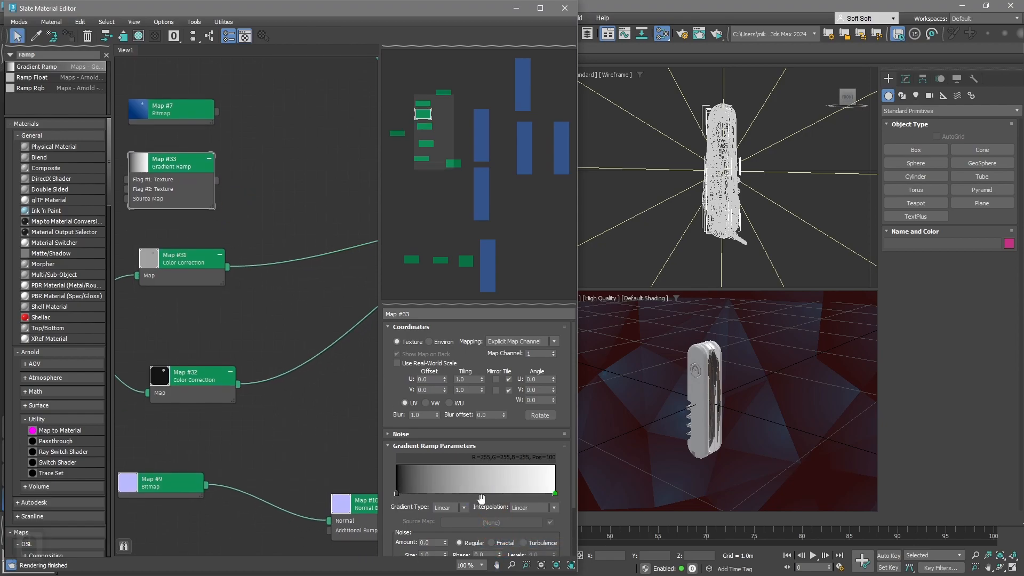
pyautogui.scroll(-2, 203, 208)
pyautogui.scroll(-2, 214, 218)
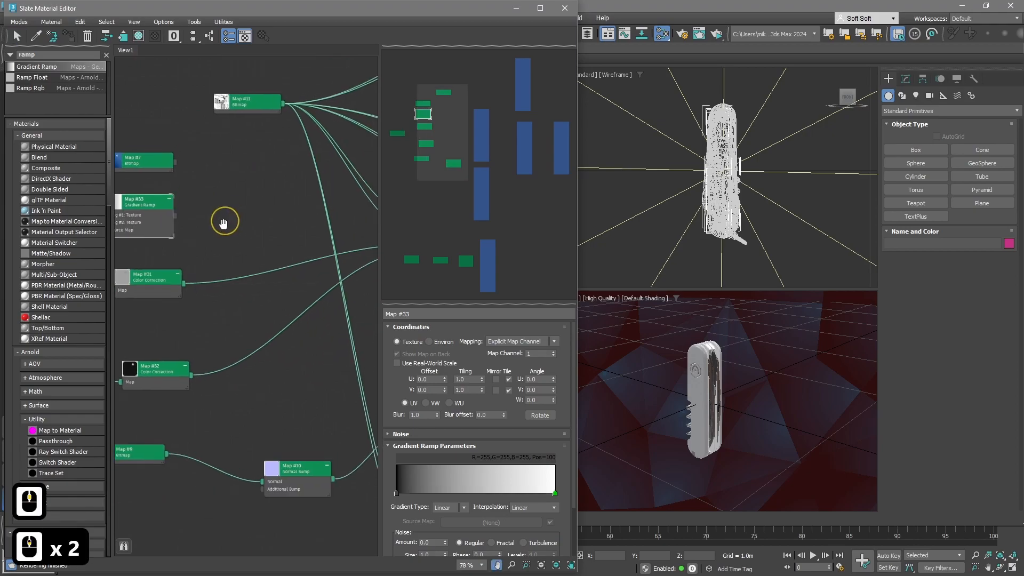
pyautogui.moveTo(164, 221); pyautogui.dragTo(245, 220)
pyautogui.rightClick(219, 222)
pyautogui.moveTo(281, 255); pyautogui.dragTo(342, 204)
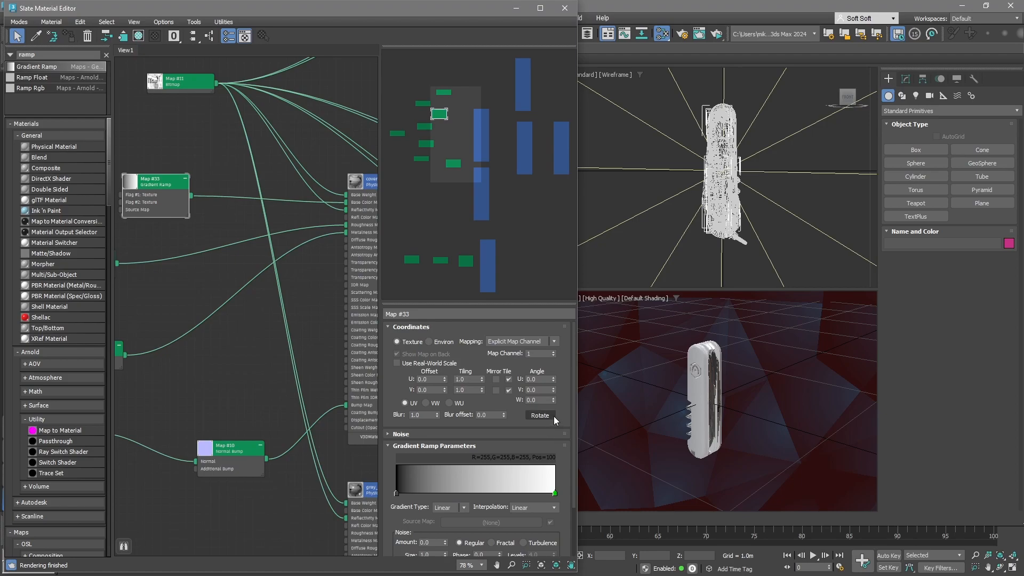
# Step: Rotate the Gradient Ramp's mapping to a W angle of about -49.6 and set its U tiling to 0.9
pyautogui.click(525, 416)
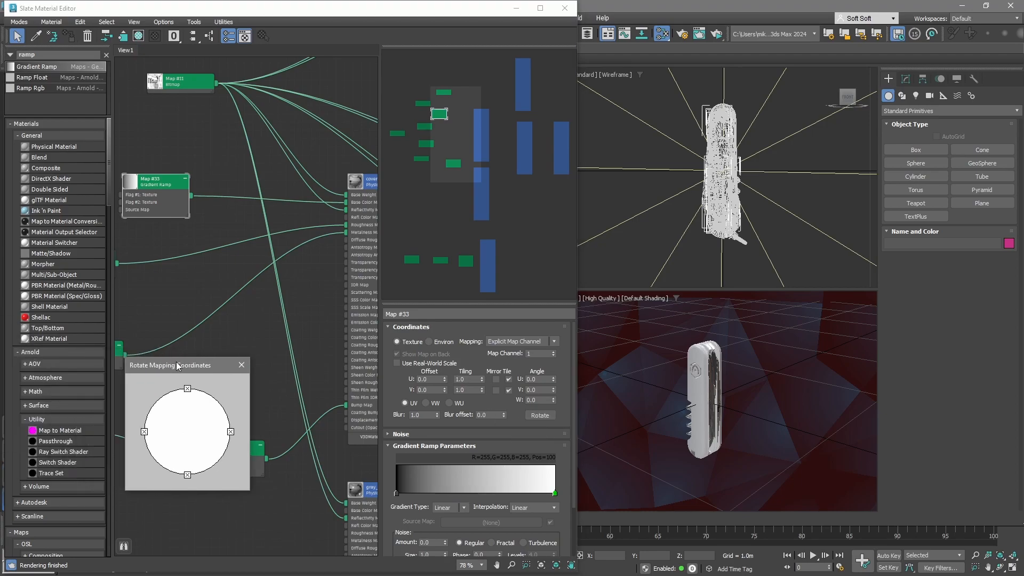
pyautogui.moveTo(251, 365); pyautogui.dragTo(234, 421)
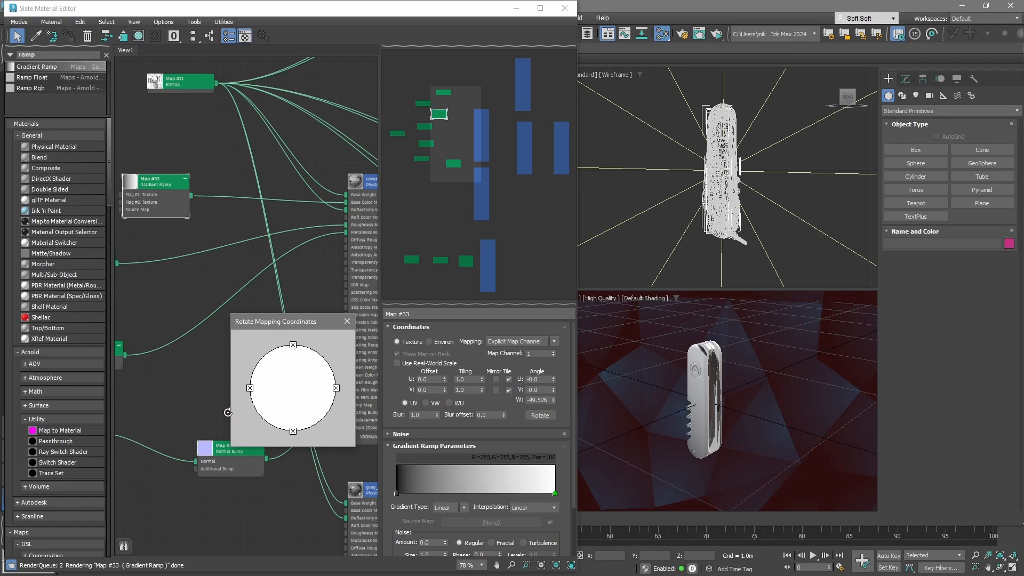
pyautogui.moveTo(228, 410); pyautogui.dragTo(227, 413)
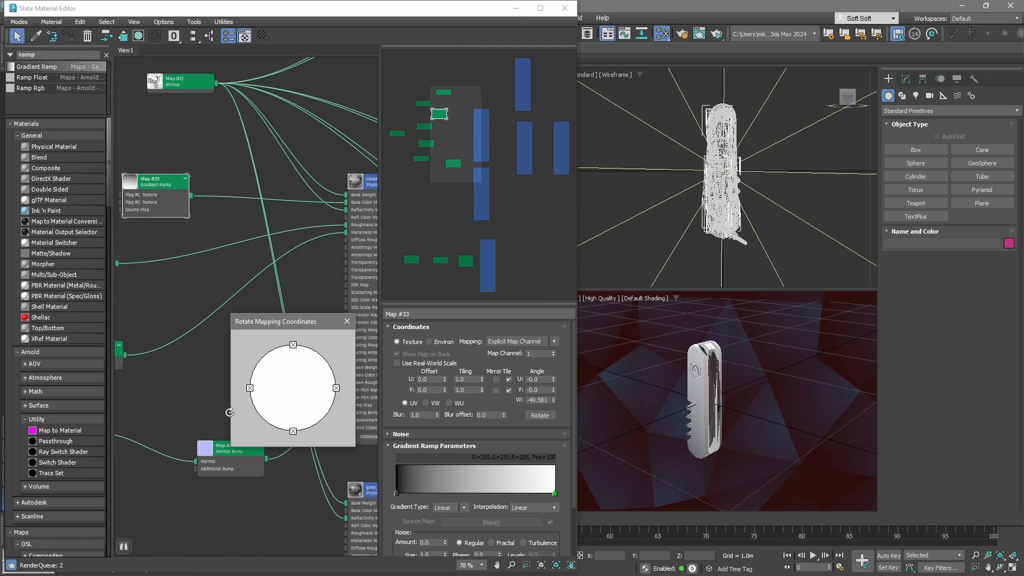
pyautogui.click(348, 322)
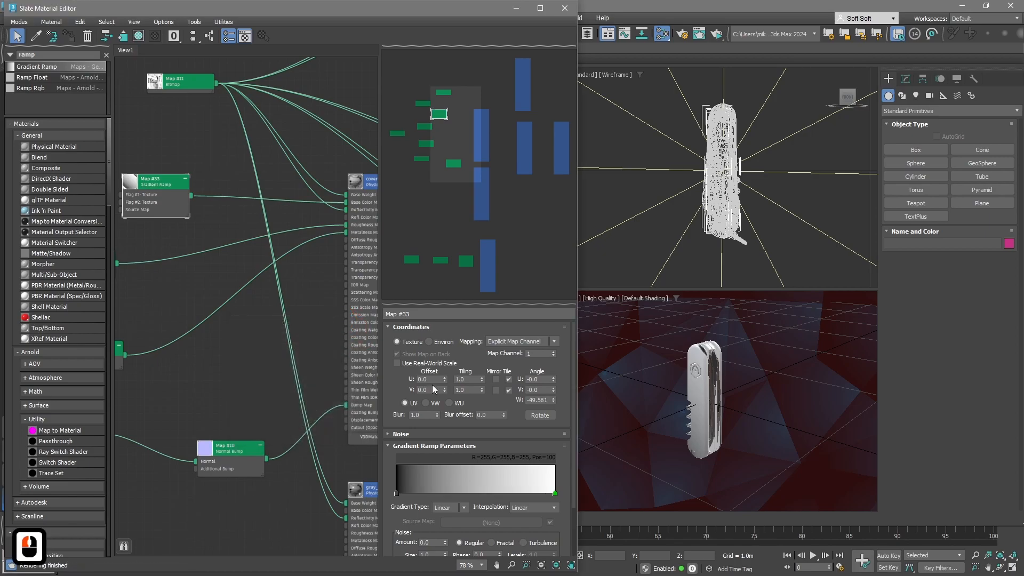
pyautogui.click(482, 381)
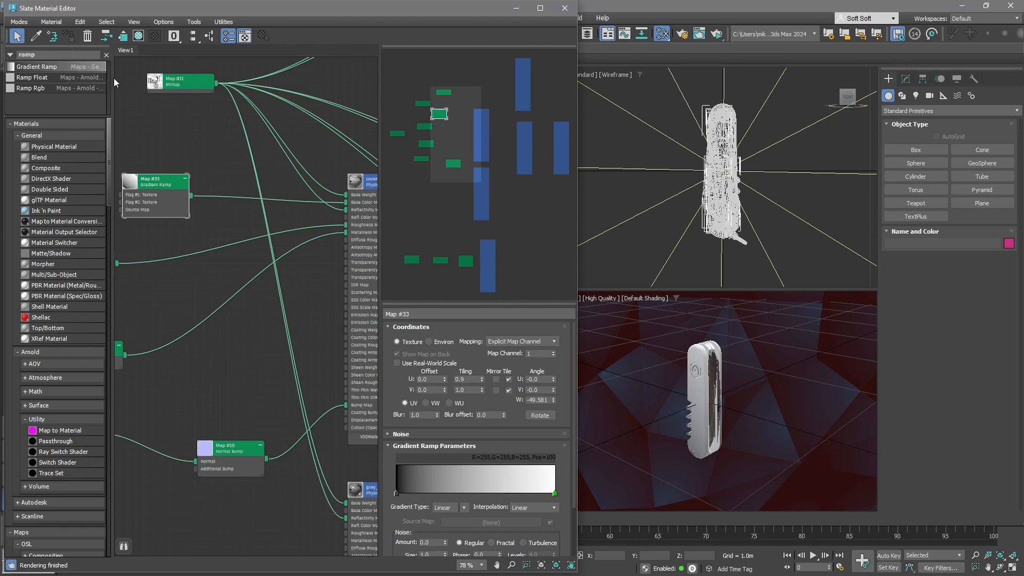
# Step: Insert a Mix map between the Gradient Ramp and the cover material's Base Color Map, feeding the ramp into Mix Amount
pyautogui.doubleClick(51, 54)
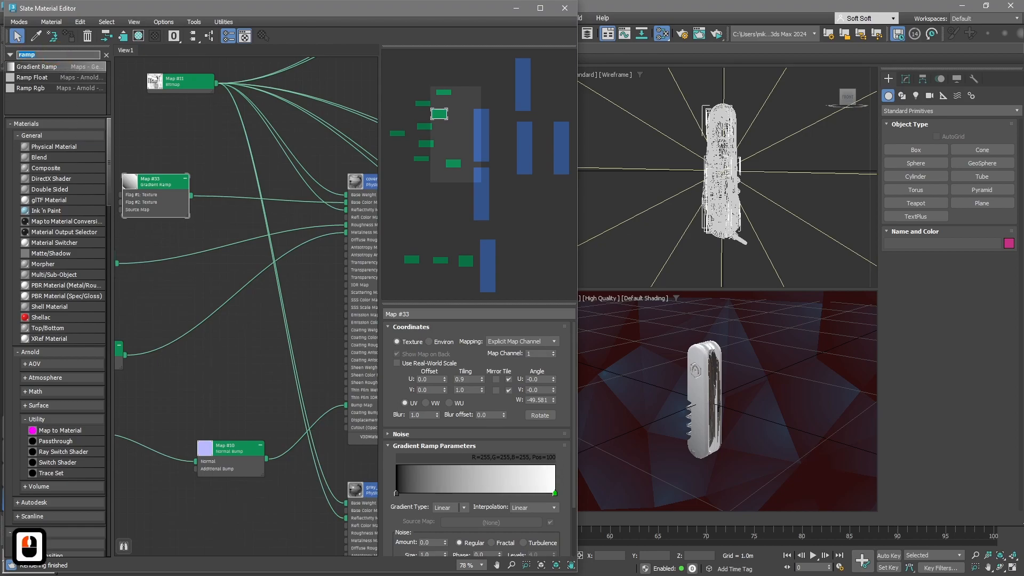
pyautogui.write('mix')
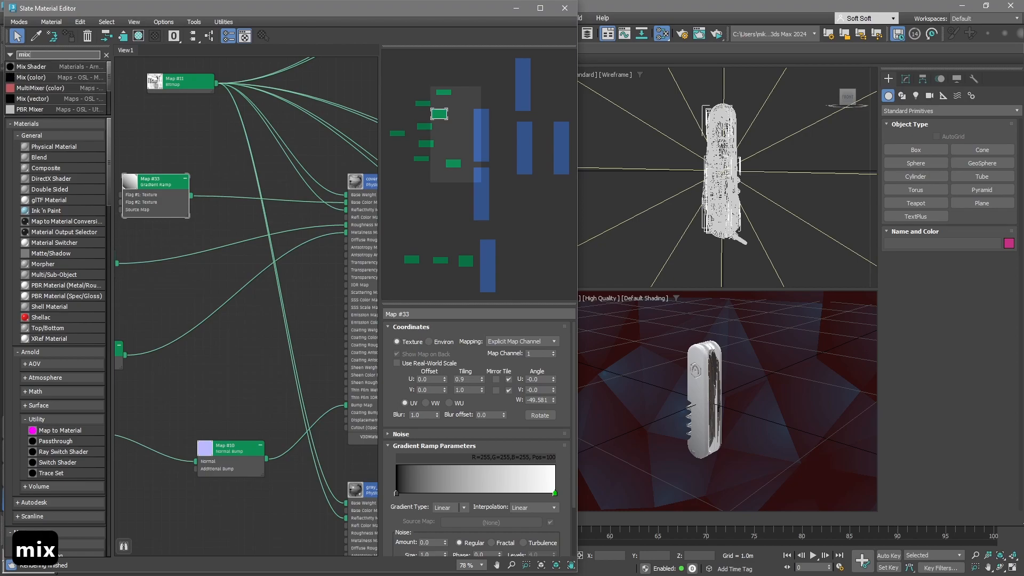
pyautogui.moveTo(109, 80); pyautogui.dragTo(109, 103)
pyautogui.moveTo(49, 81); pyautogui.dragTo(230, 172)
pyautogui.moveTo(148, 152); pyautogui.dragTo(217, 167, button='middle')
pyautogui.moveTo(233, 202)
pyautogui.mouseDown()
pyautogui.moveTo(159, 202)
pyautogui.moveTo(269, 218)
pyautogui.moveTo(277, 208)
pyautogui.mouseUp()
pyautogui.moveTo(286, 188); pyautogui.dragTo(226, 169, button='middle')
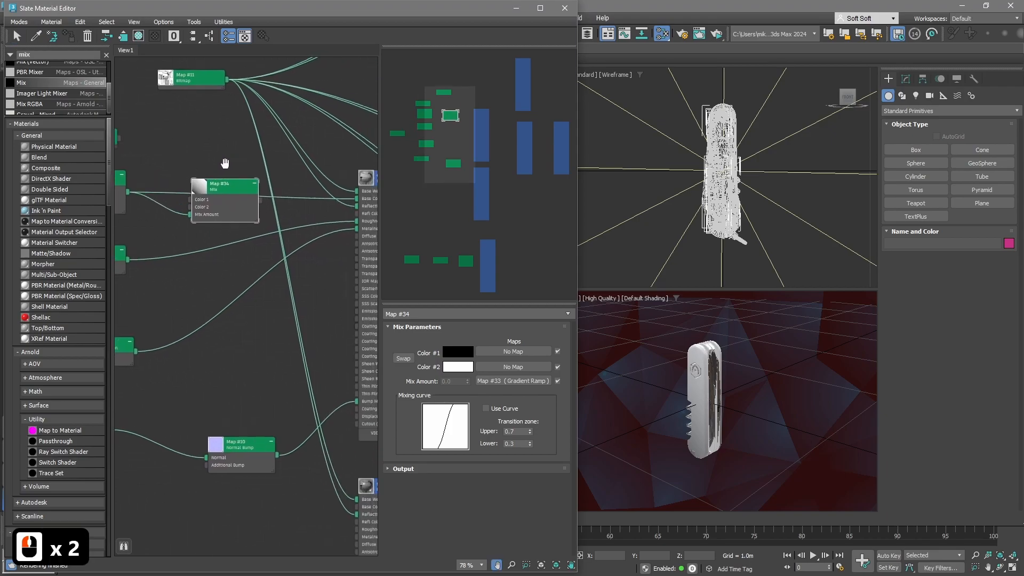
pyautogui.moveTo(261, 206); pyautogui.dragTo(356, 203)
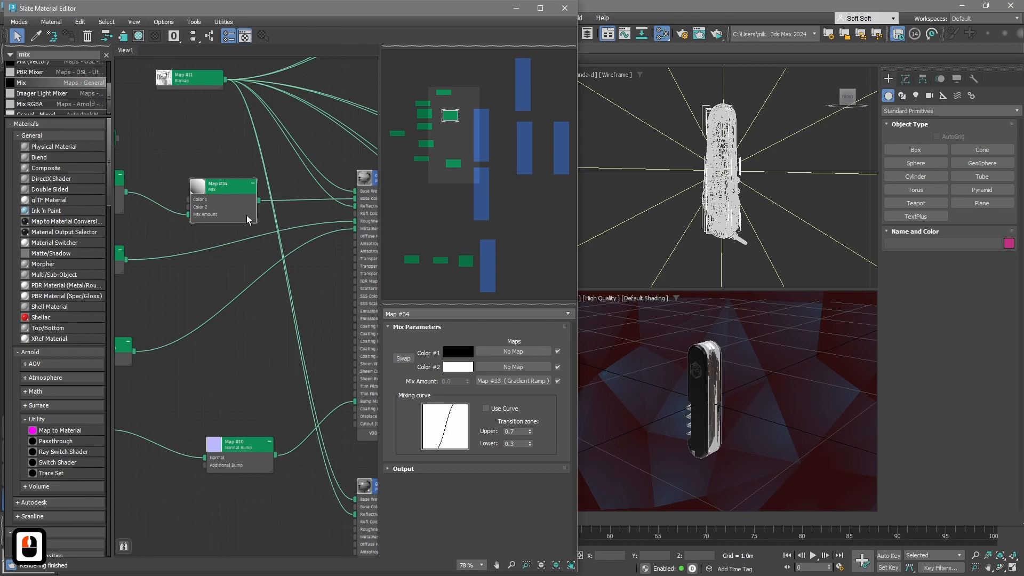
# Step: Rearrange the nodes in the graph to space them out and bring the Map #7 bitmap beside the Mix map
pyautogui.moveTo(238, 261); pyautogui.dragTo(286, 258, button='middle')
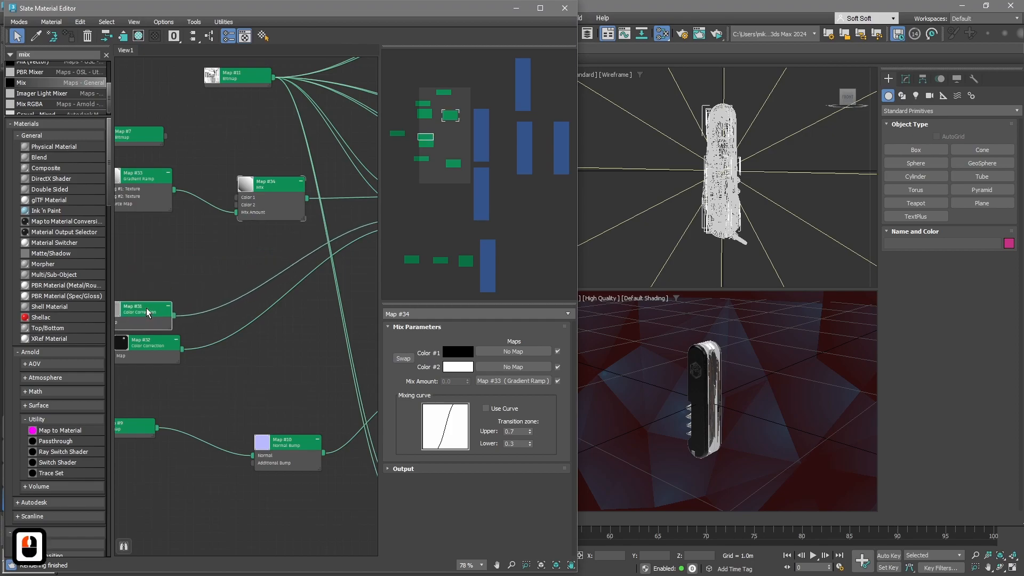
pyautogui.moveTo(267, 254); pyautogui.dragTo(308, 298, button='middle')
pyautogui.moveTo(191, 229); pyautogui.dragTo(161, 221)
pyautogui.moveTo(313, 234); pyautogui.dragTo(306, 197)
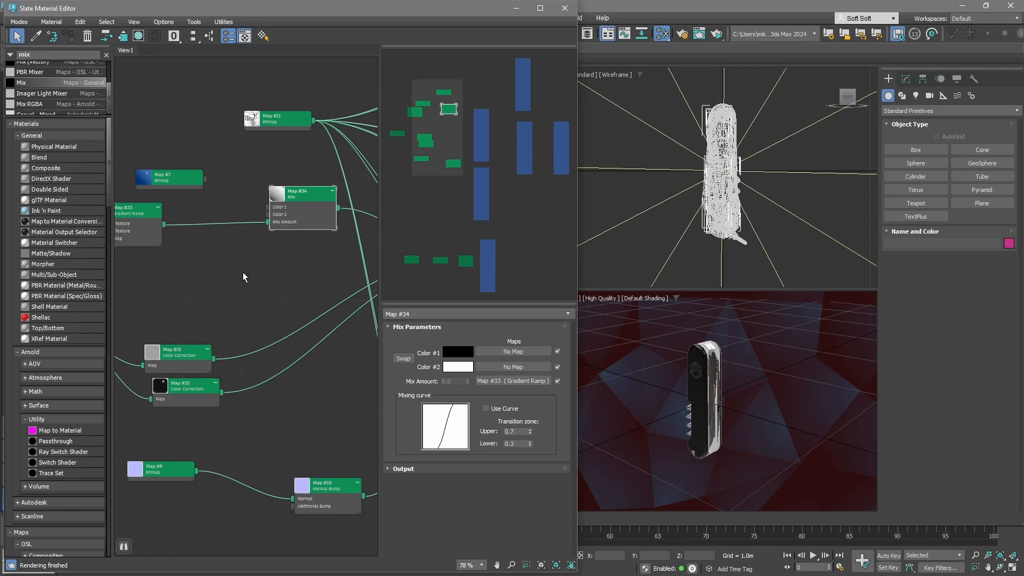
pyautogui.scroll(2, 206, 209)
pyautogui.moveTo(205, 209); pyautogui.dragTo(246, 246, button='middle')
pyautogui.moveTo(211, 210); pyautogui.dragTo(233, 238)
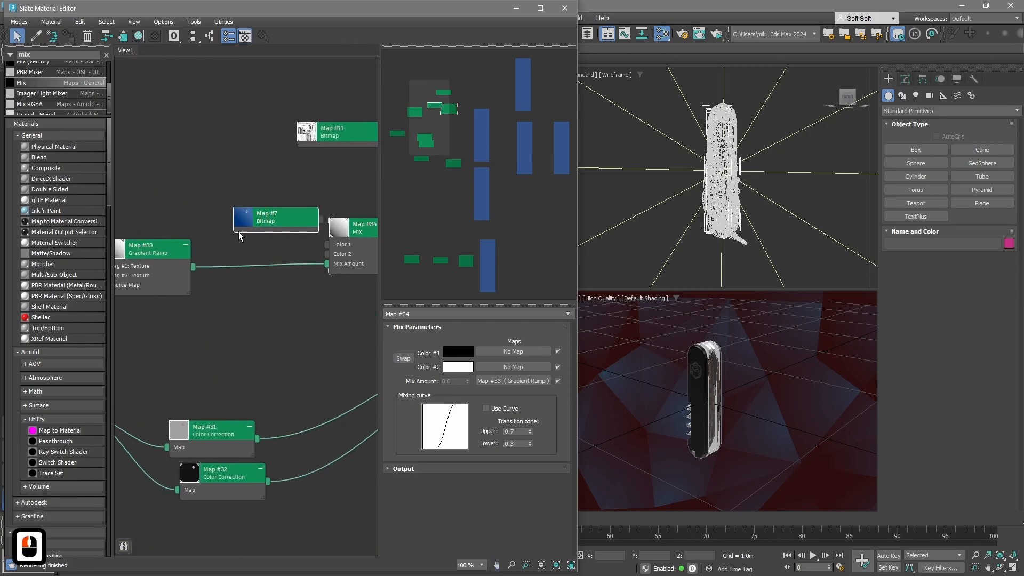
# Step: Set the Mix map's Color 1 to dark blue 003374 by sampling it from the Map #7 thumbnail
pyautogui.scroll(4, 219, 267)
pyautogui.scroll(2, 213, 283)
pyautogui.moveTo(212, 283); pyautogui.dragTo(214, 298, button='middle')
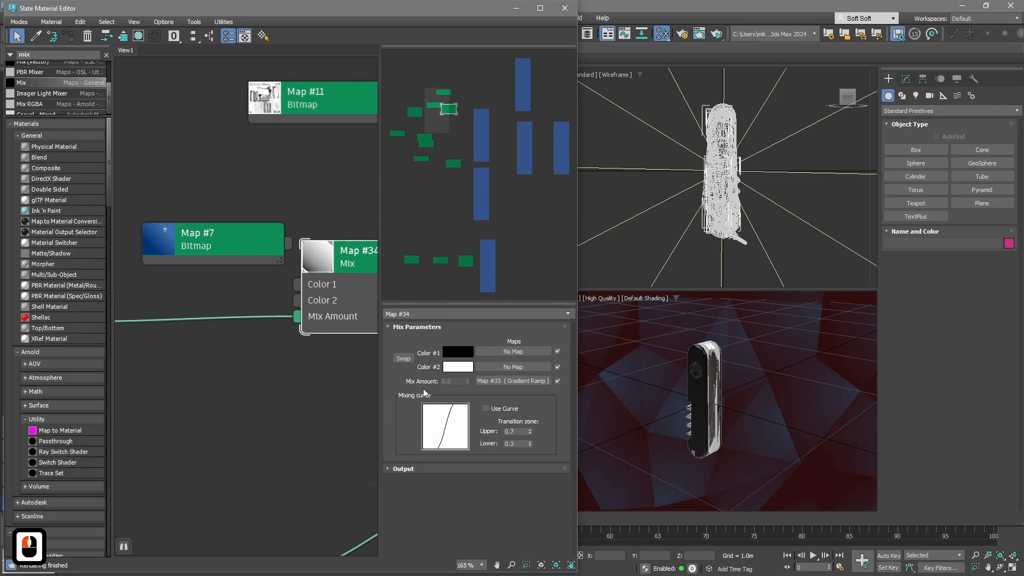
pyautogui.click(454, 352)
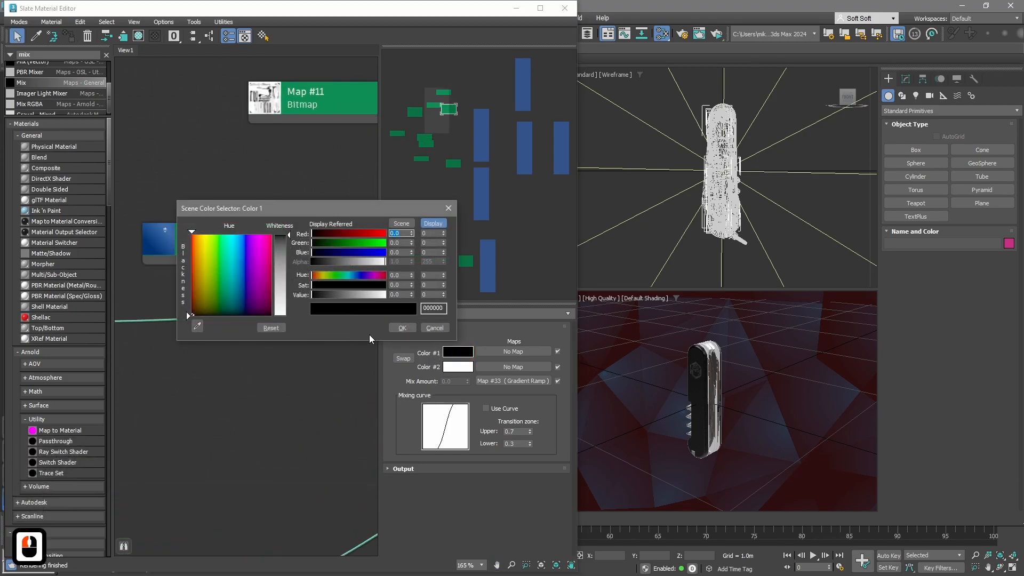
pyautogui.click(197, 326)
pyautogui.click(146, 249)
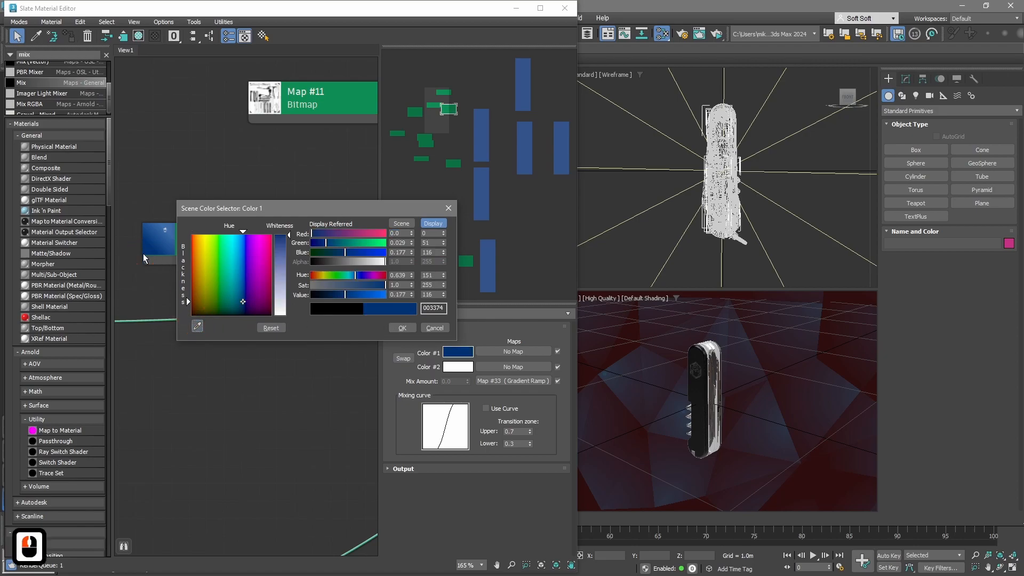
pyautogui.click(410, 330)
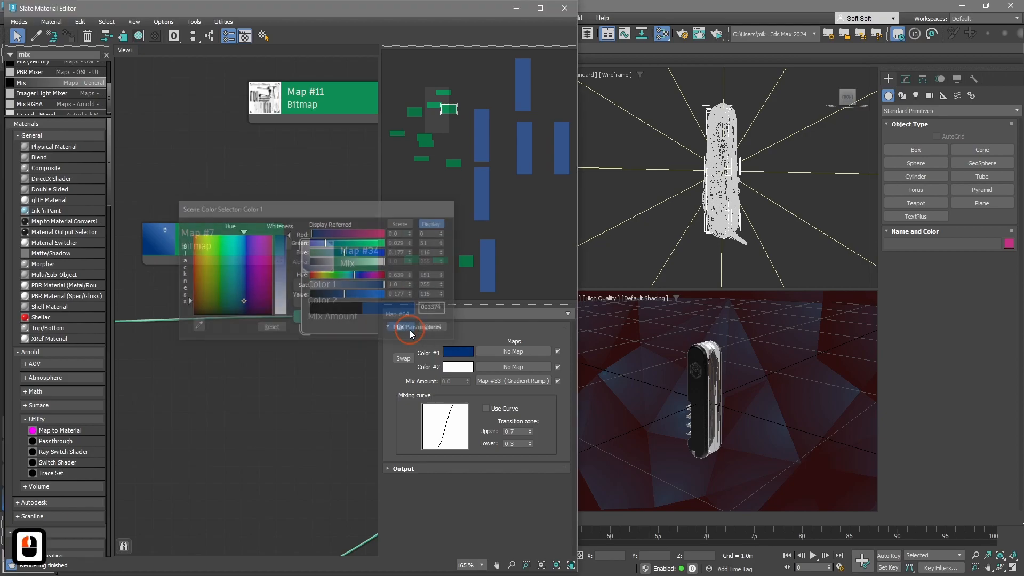
# Step: Set the Mix map's Color 2 to lighter blue 3D6BA7, sampled from the top of the Map #7 thumbnail
pyautogui.click(456, 368)
pyautogui.click(191, 340)
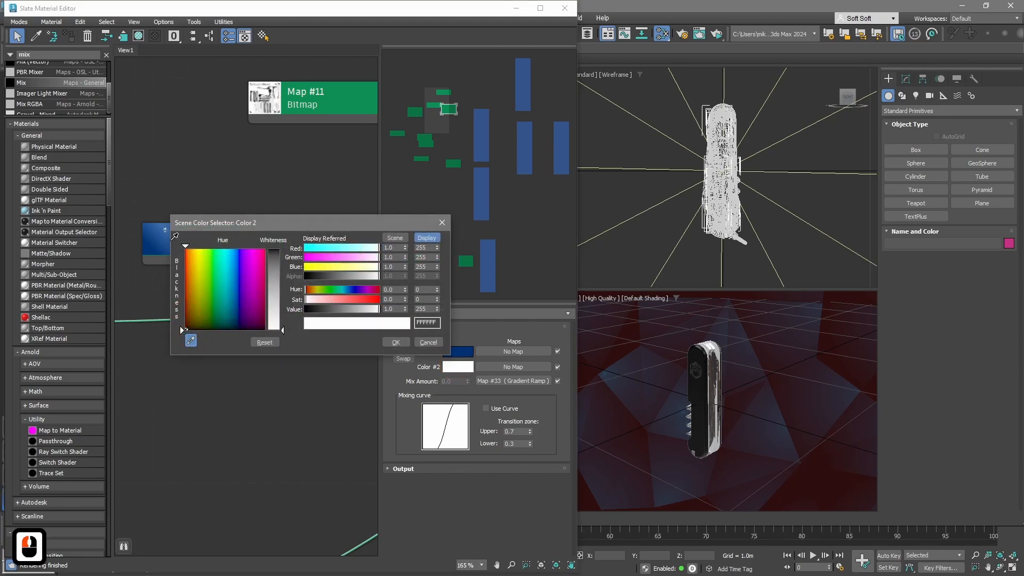
pyautogui.middleClick(161, 206)
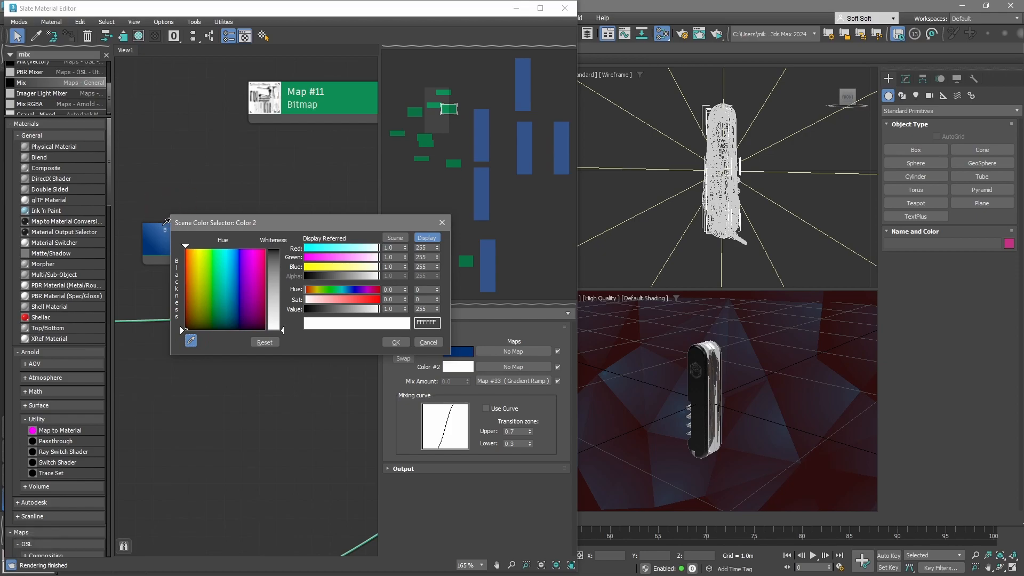
pyautogui.click(165, 224)
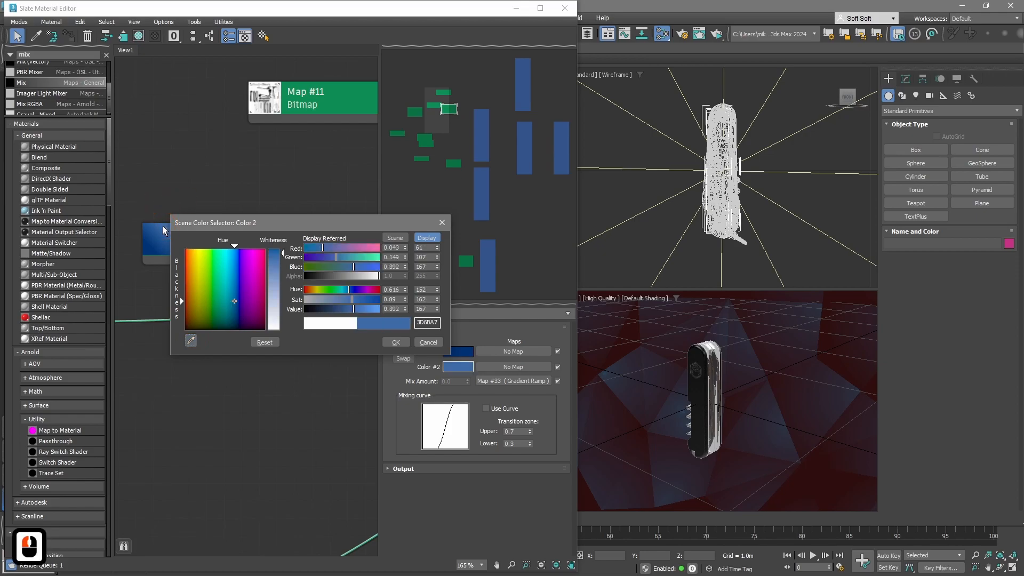
pyautogui.click(397, 343)
# Step: Narrow the material editor, preview the knife in the browser with Verge3D Sneak Peek, close the preview and return to 3ds Max
pyautogui.moveTo(293, 398); pyautogui.dragTo(270, 399, button='middle')
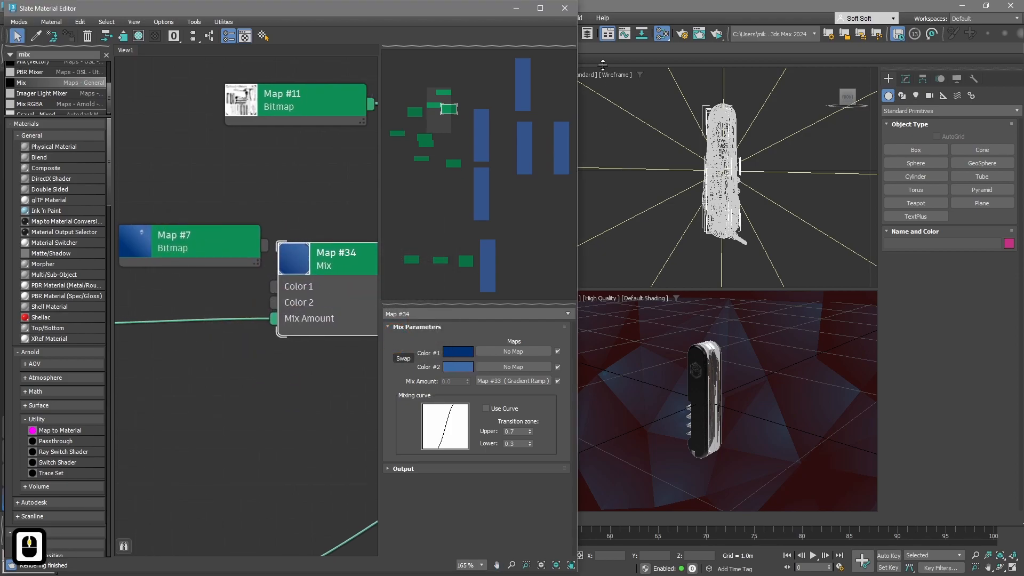
pyautogui.moveTo(578, 27); pyautogui.dragTo(469, 27)
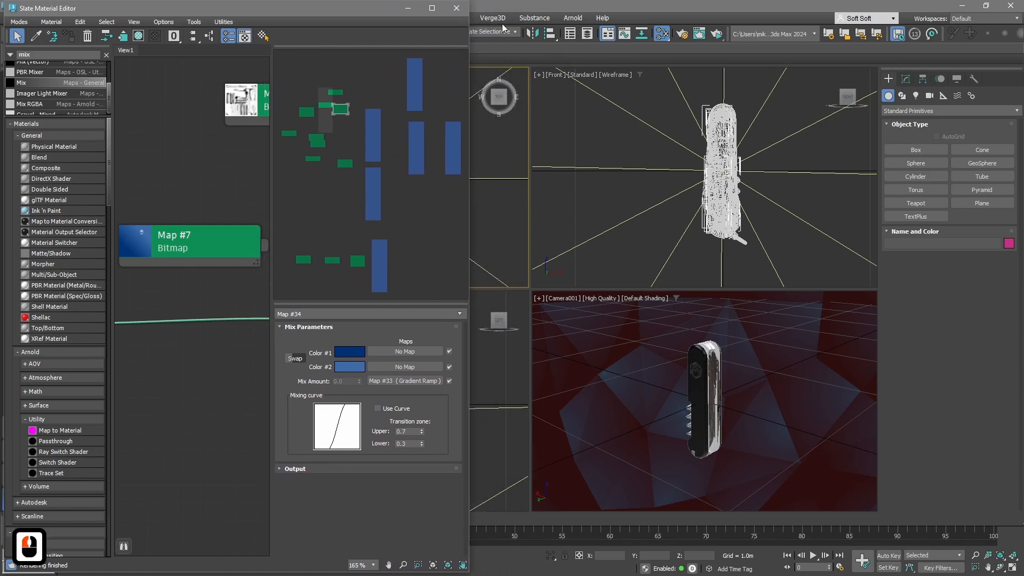
pyautogui.click(492, 18)
pyautogui.click(502, 50)
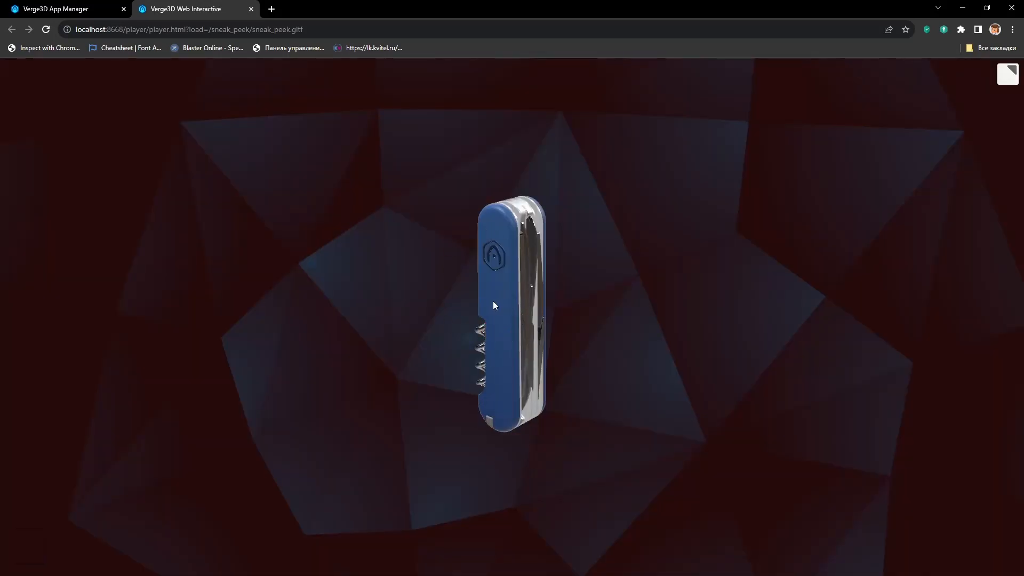
pyautogui.click(251, 10)
pyautogui.hotkey('alt', 'Tab')
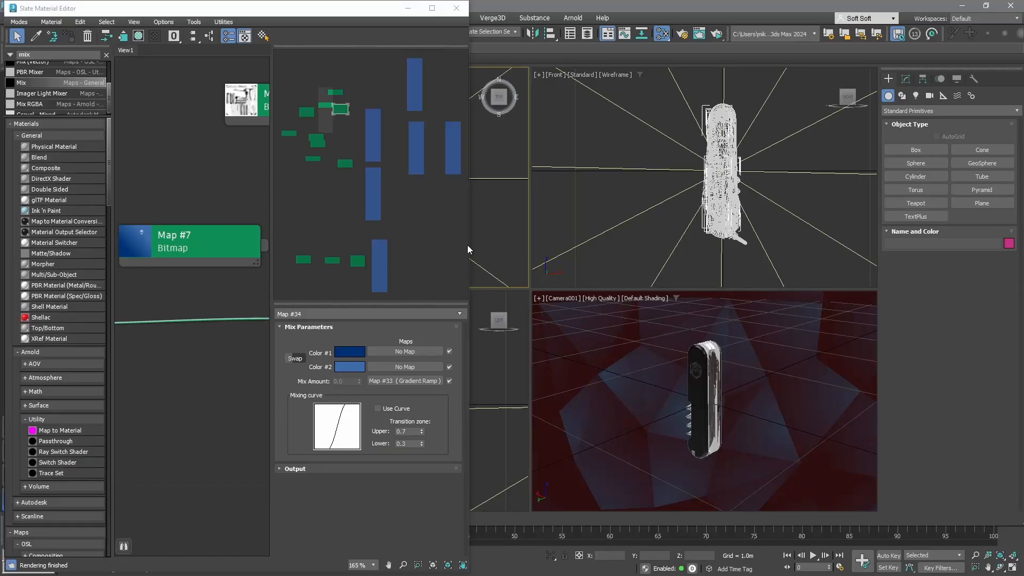
# Step: Widen the material editor and add a Bezier Color controller to the graph below the Map #7 bitmap
pyautogui.moveTo(469, 246); pyautogui.dragTo(671, 264)
pyautogui.scroll(-1, 319, 394)
pyautogui.moveTo(318, 394); pyautogui.dragTo(303, 324, button='middle')
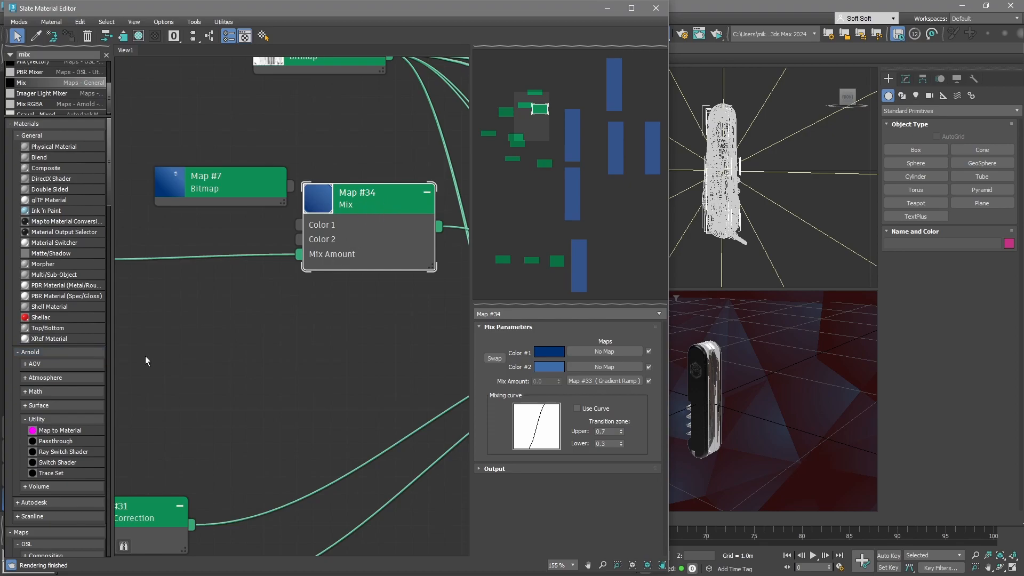
pyautogui.scroll(-5, 59, 369)
pyautogui.moveTo(108, 159); pyautogui.dragTo(114, 450)
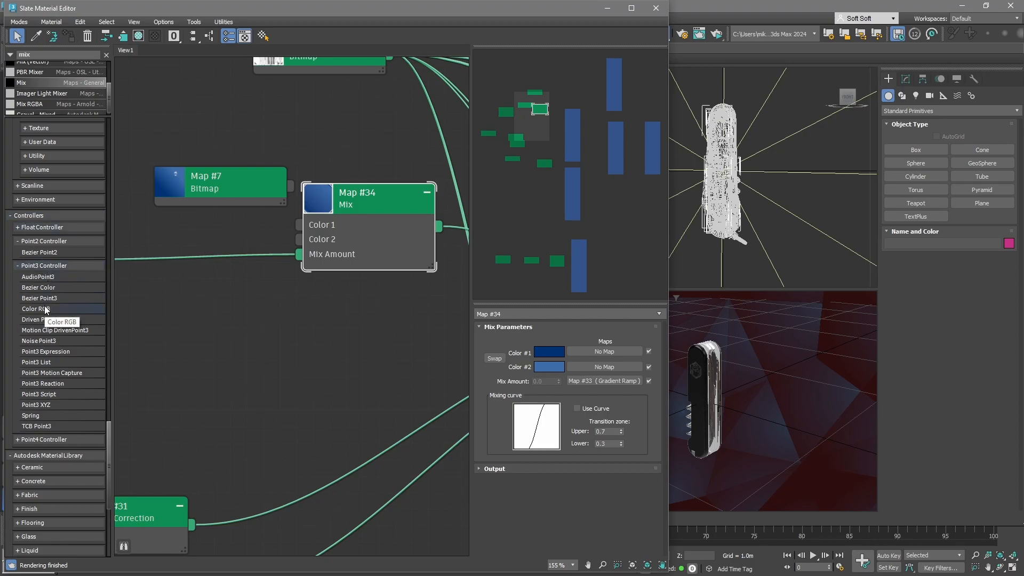
pyautogui.moveTo(44, 288); pyautogui.dragTo(183, 291)
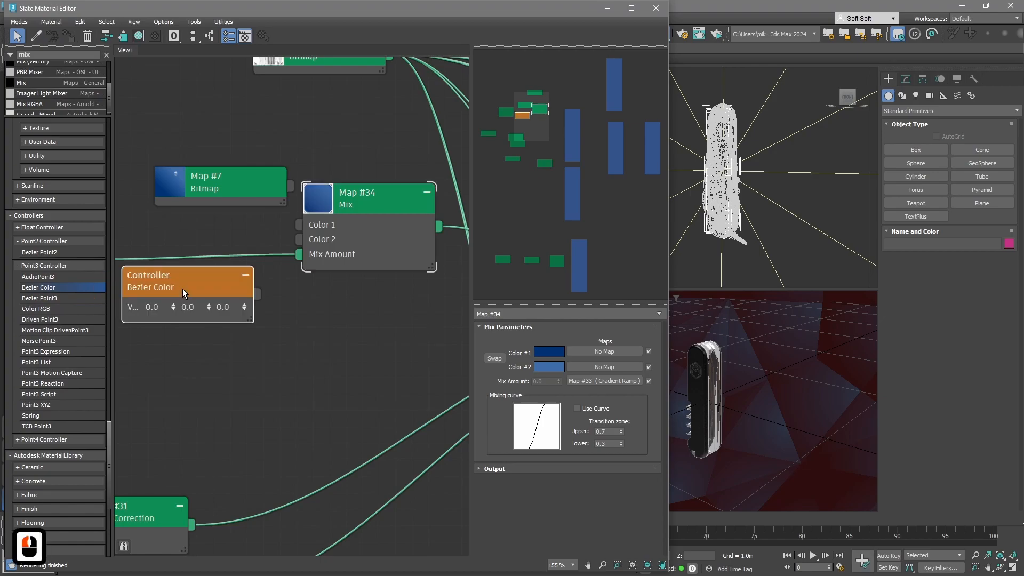
# Step: Move the Gradient Ramp and the controller higher in the graph and add a second Bezier Color controller below them
pyautogui.scroll(-3, 267, 365)
pyautogui.moveTo(337, 347); pyautogui.dragTo(255, 394)
pyautogui.moveTo(277, 425); pyautogui.dragTo(273, 379, button='middle')
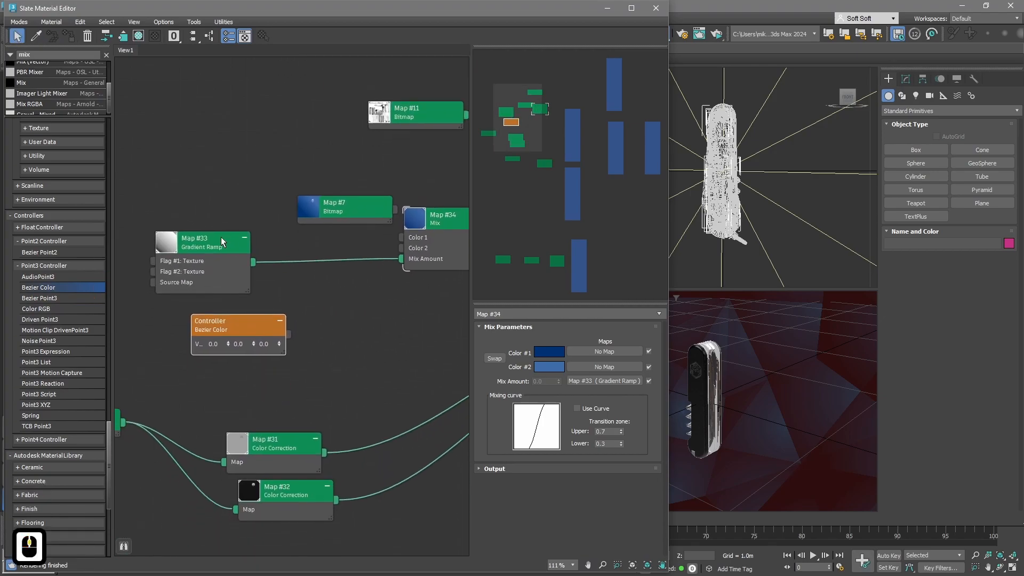
pyautogui.moveTo(223, 236); pyautogui.dragTo(215, 181)
pyautogui.moveTo(245, 318); pyautogui.dragTo(232, 259)
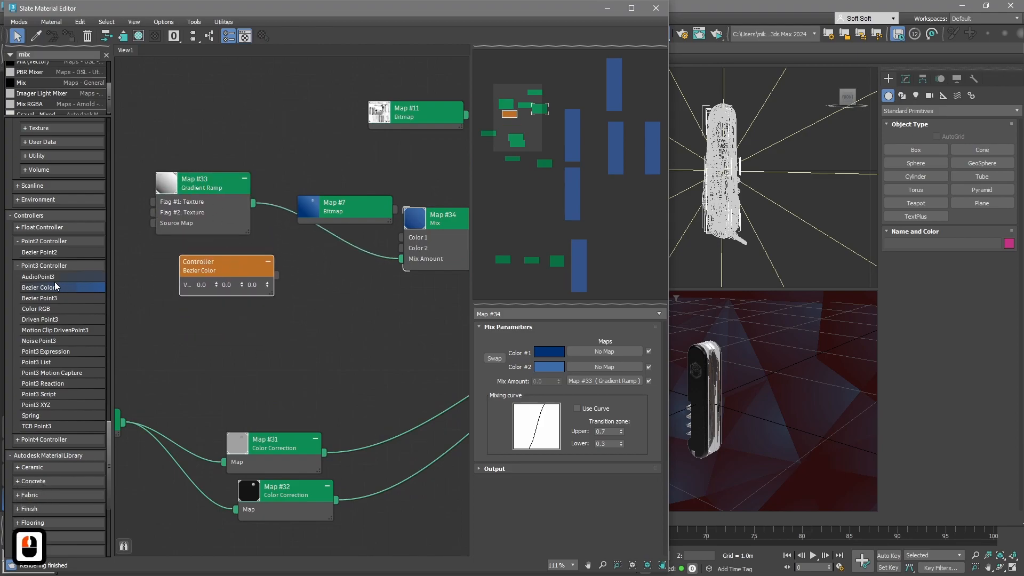
pyautogui.moveTo(127, 323); pyautogui.dragTo(231, 341)
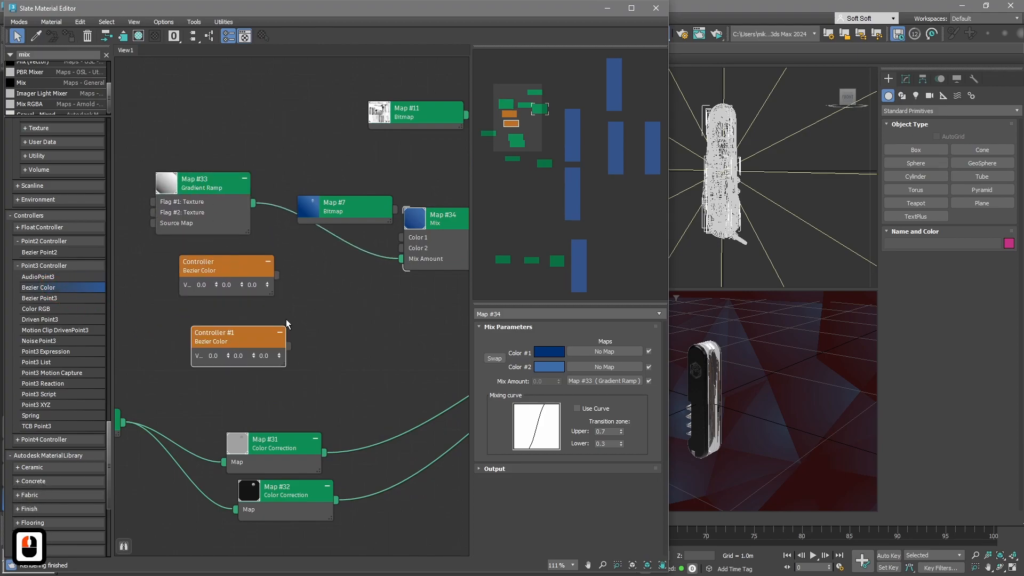
# Step: Show all additional parameters on the Map #34 Mix node and move the node up in the graph
pyautogui.moveTo(374, 318); pyautogui.dragTo(308, 325, button='middle')
pyautogui.click(393, 229)
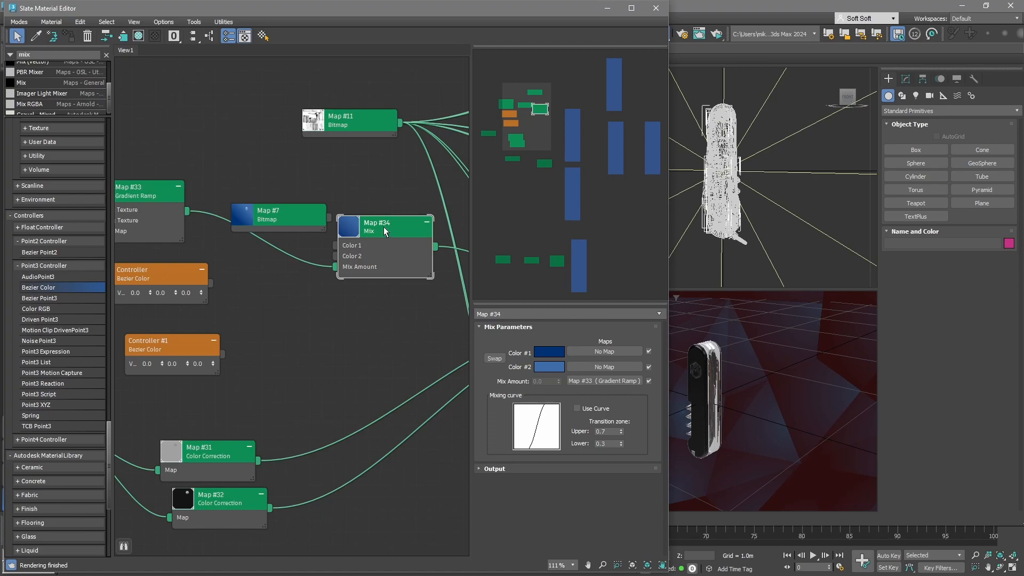
pyautogui.rightClick(389, 225)
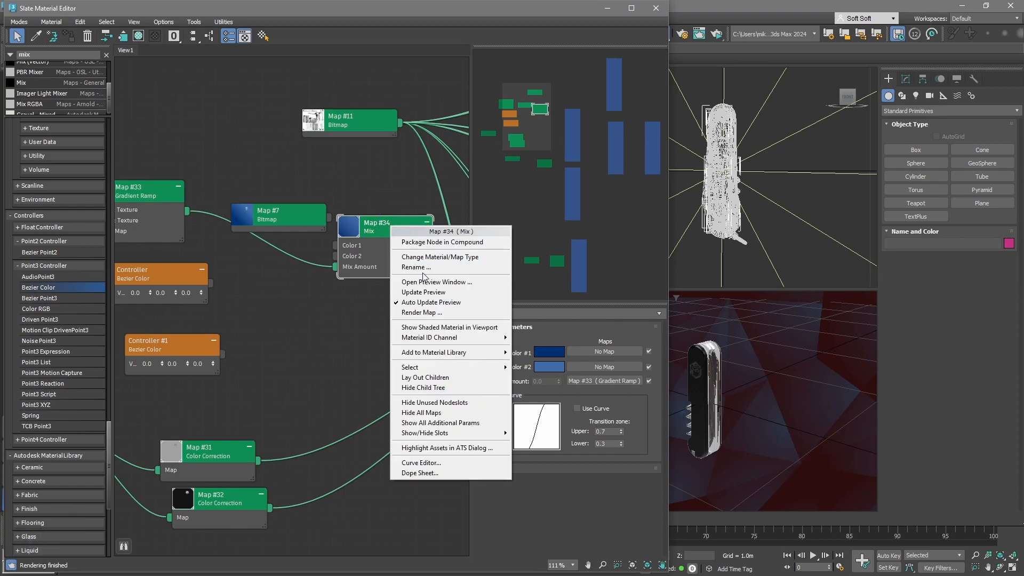
pyautogui.click(451, 423)
pyautogui.moveTo(394, 239); pyautogui.dragTo(390, 183)
pyautogui.doubleClick(426, 232)
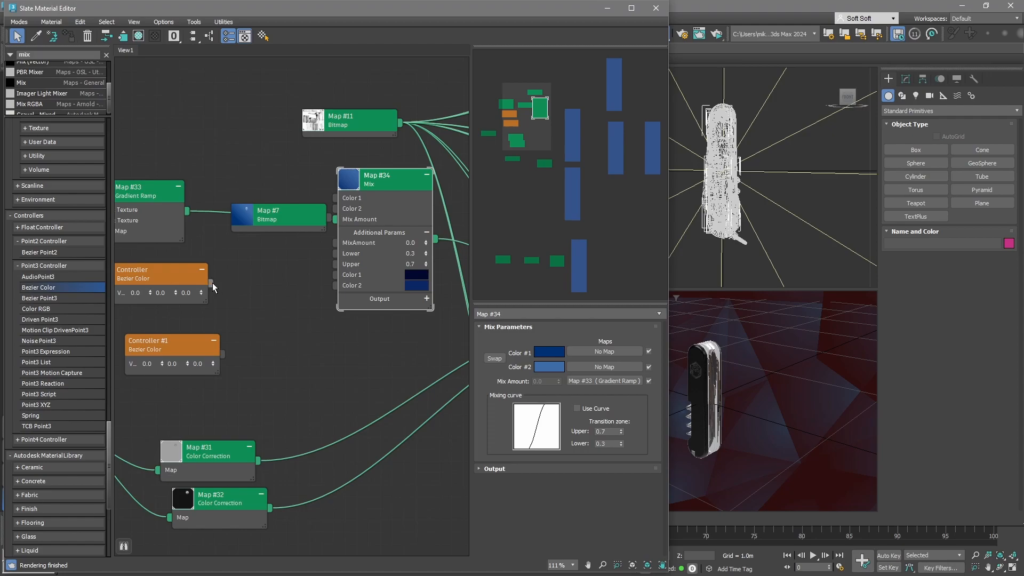
# Step: Connect the two Bezier Color controllers to the Color 1 and Color 2 additional parameters of the Map #34 Mix
pyautogui.moveTo(212, 283); pyautogui.dragTo(339, 274)
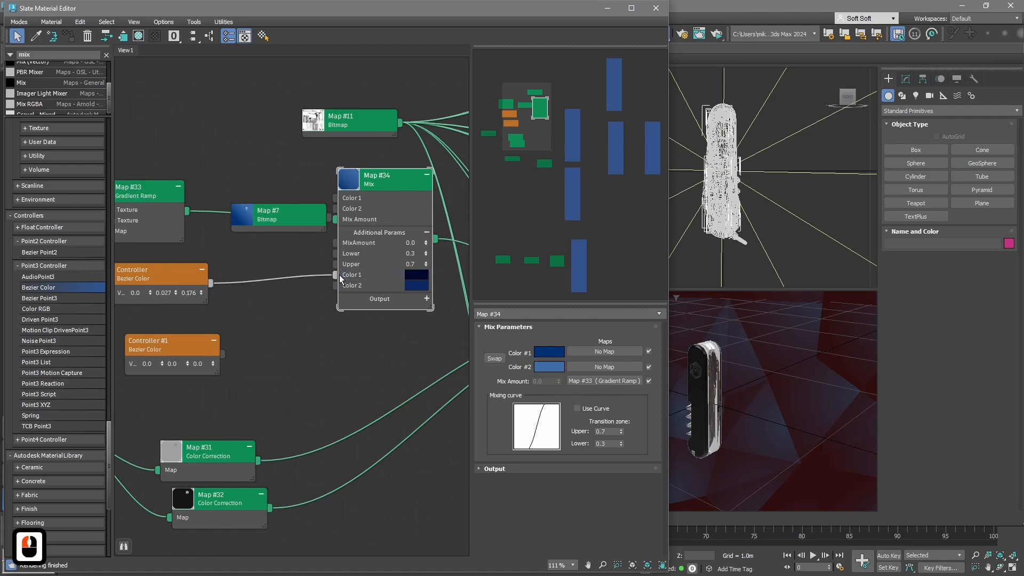
pyautogui.moveTo(167, 273)
pyautogui.mouseDown()
pyautogui.moveTo(177, 271)
pyautogui.moveTo(175, 282)
pyautogui.mouseUp()
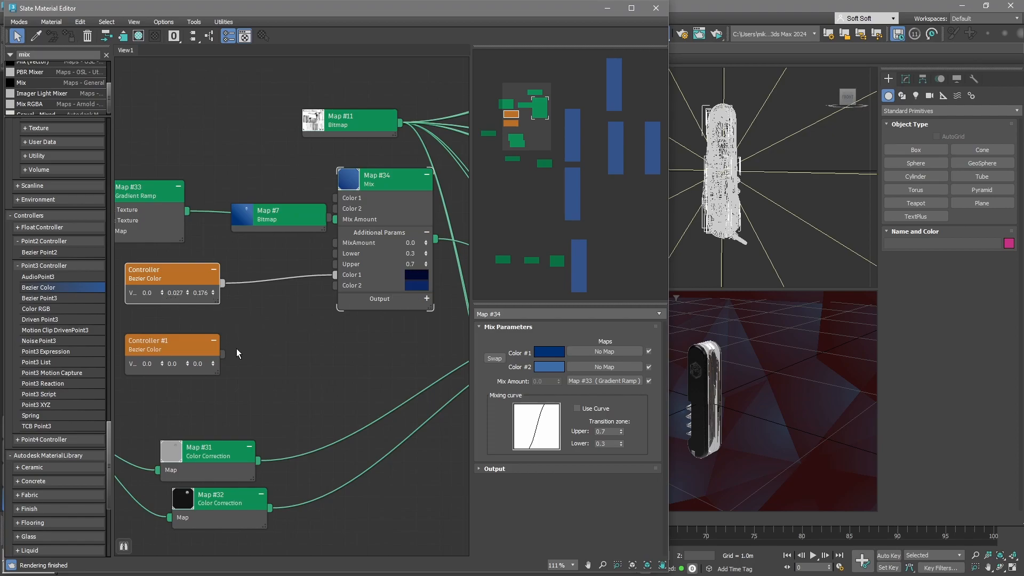
pyautogui.moveTo(223, 354); pyautogui.dragTo(334, 285)
pyautogui.moveTo(374, 340); pyautogui.dragTo(209, 359, button='middle')
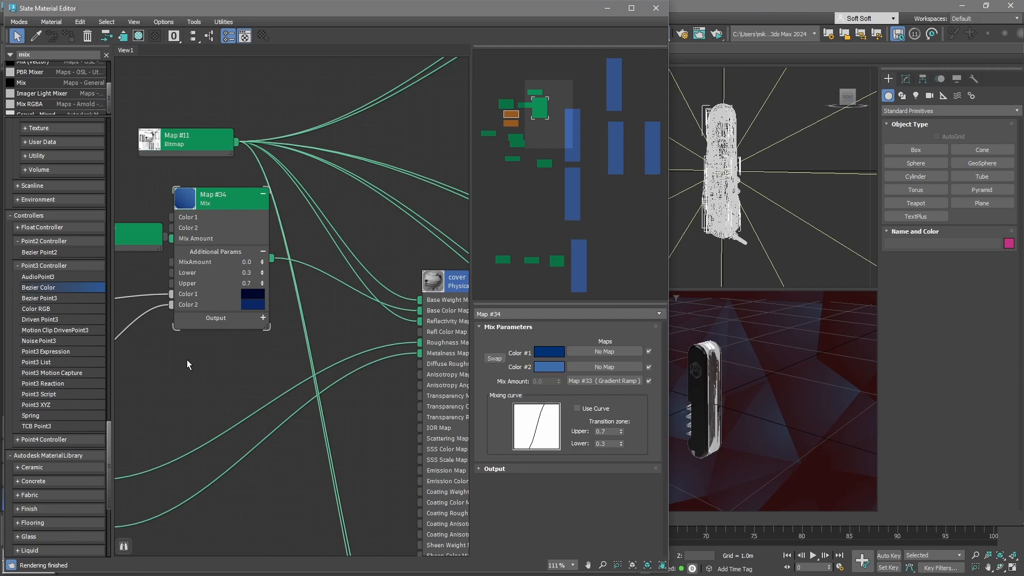
# Step: Add another Mix map in front of the cover material and connect the Map #32 Color Correction to its Mix Amount
pyautogui.moveTo(80, 116); pyautogui.dragTo(80, 163)
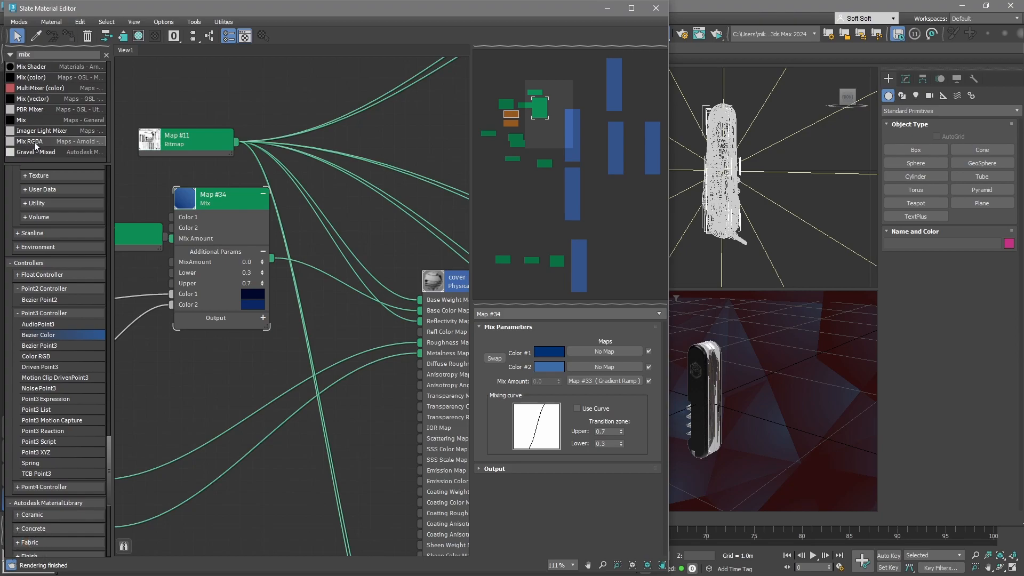
pyautogui.click(21, 120)
pyautogui.click(370, 227)
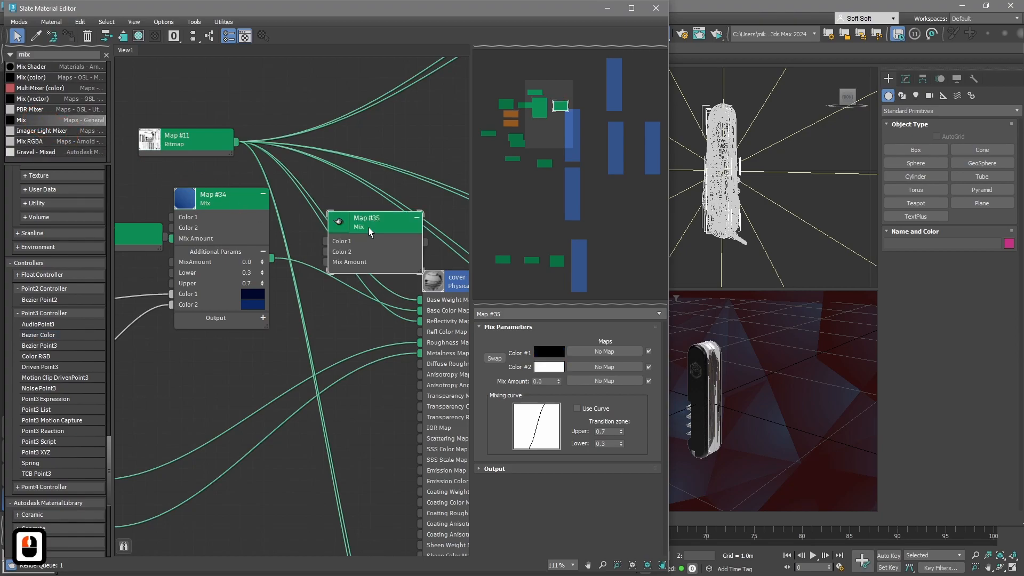
pyautogui.moveTo(255, 362); pyautogui.dragTo(342, 301, button='middle')
pyautogui.scroll(-2, 327, 315)
pyautogui.moveTo(277, 331); pyautogui.dragTo(295, 329, button='middle')
pyautogui.moveTo(216, 425); pyautogui.dragTo(407, 234)
pyautogui.moveTo(410, 279); pyautogui.dragTo(294, 354, button='middle')
pyautogui.scroll(3, 294, 354)
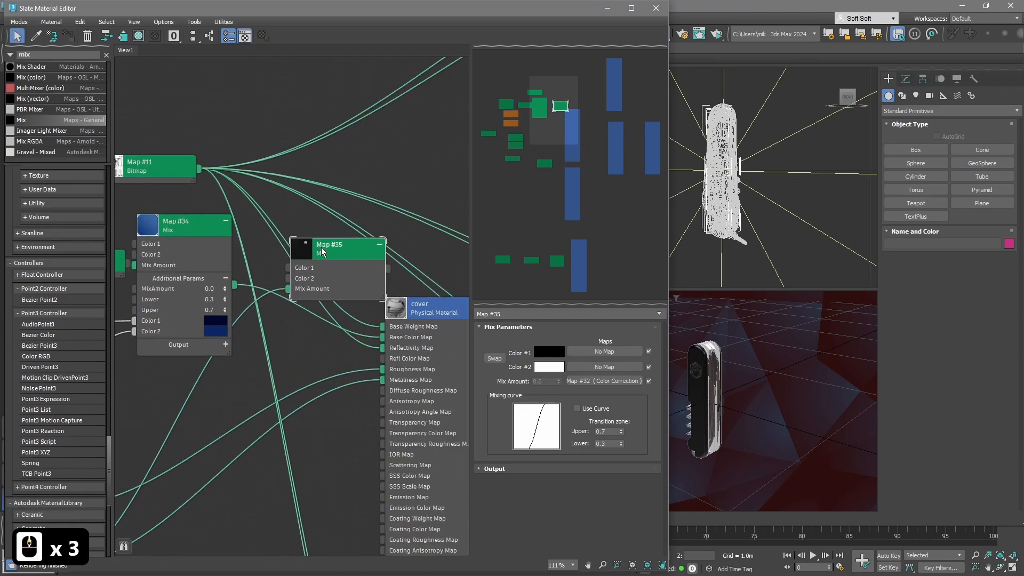
pyautogui.moveTo(322, 250); pyautogui.dragTo(316, 278)
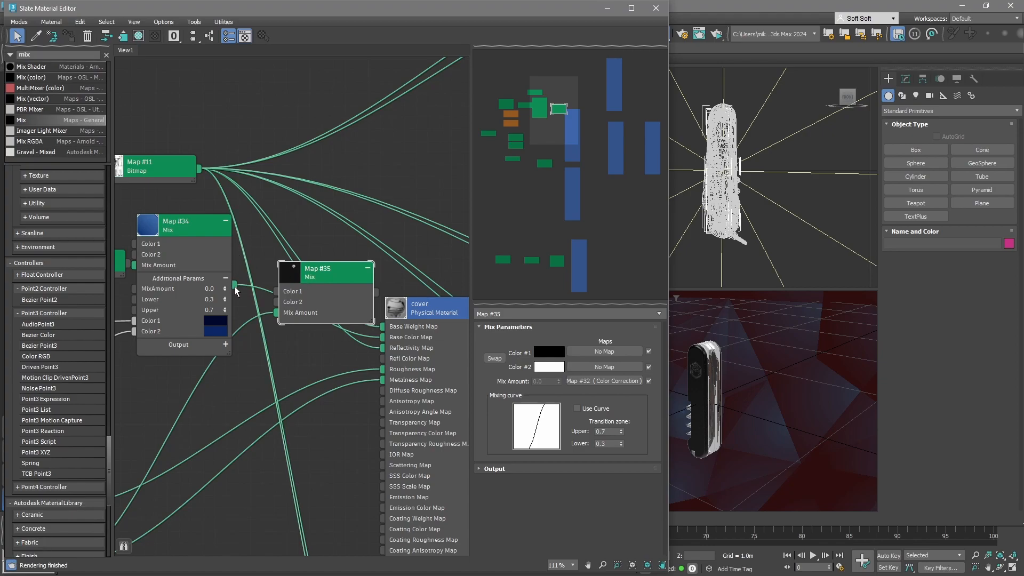
# Step: Connect the Map #34 Mix to the new Mix map's Color 1 and the new Mix to the cover material's Base Color Map
pyautogui.moveTo(235, 287); pyautogui.dragTo(319, 290)
pyautogui.scroll(1, 377, 243)
pyautogui.moveTo(377, 243); pyautogui.dragTo(312, 200, button='middle')
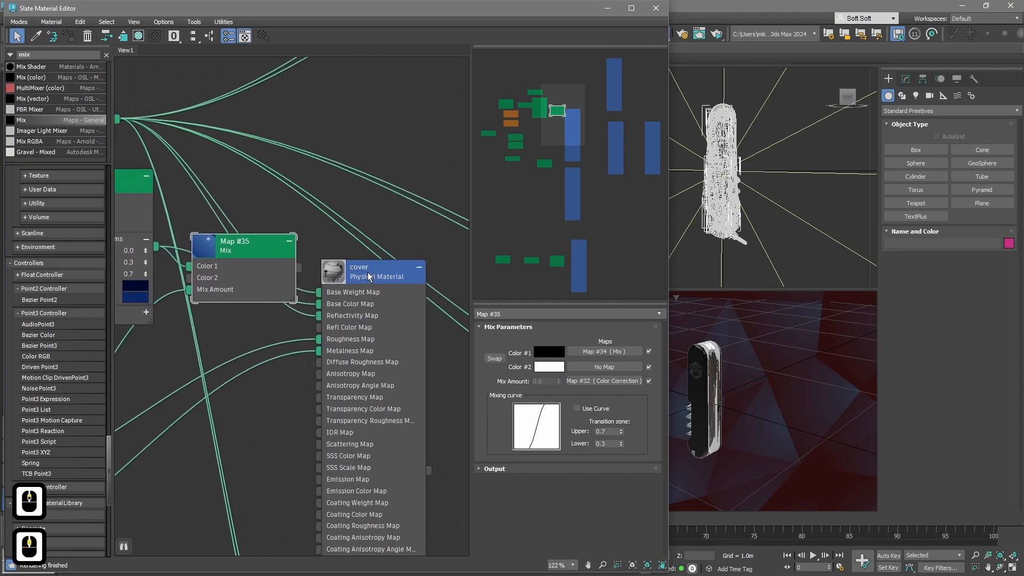
pyautogui.moveTo(367, 271); pyautogui.dragTo(407, 260)
pyautogui.moveTo(300, 269); pyautogui.dragTo(357, 293)
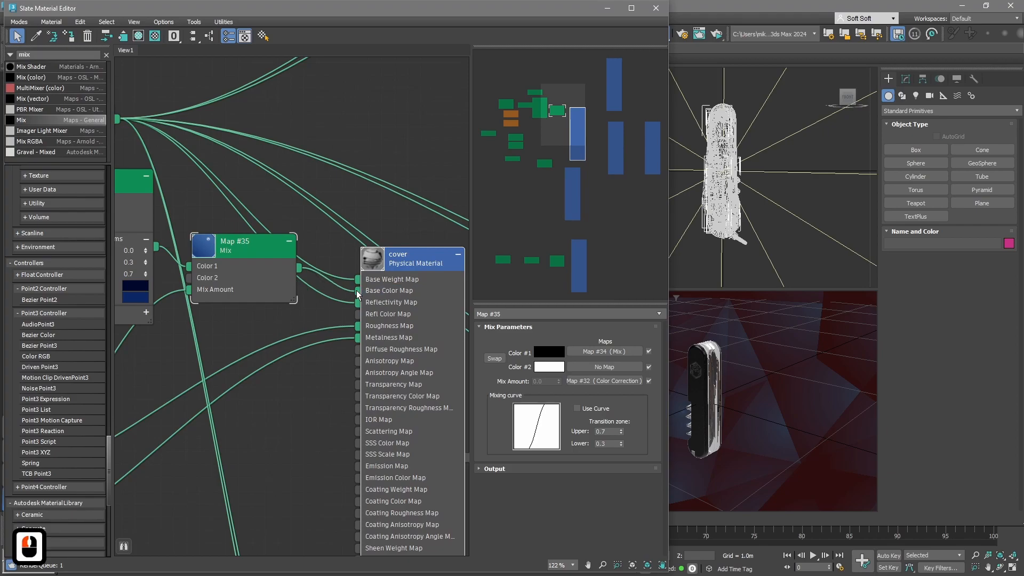
pyautogui.moveTo(252, 257); pyautogui.dragTo(252, 269)
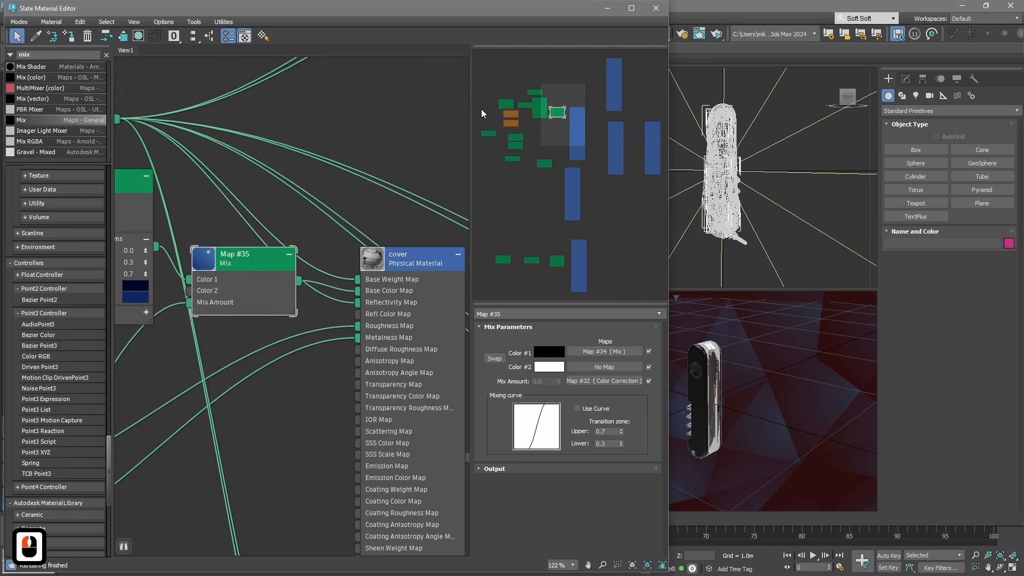
# Step: Close the material editor, preview the knife in the browser with Verge3D Sneak Peek, and return to 3ds Max
pyautogui.click(657, 8)
pyautogui.click(493, 17)
pyautogui.click(507, 41)
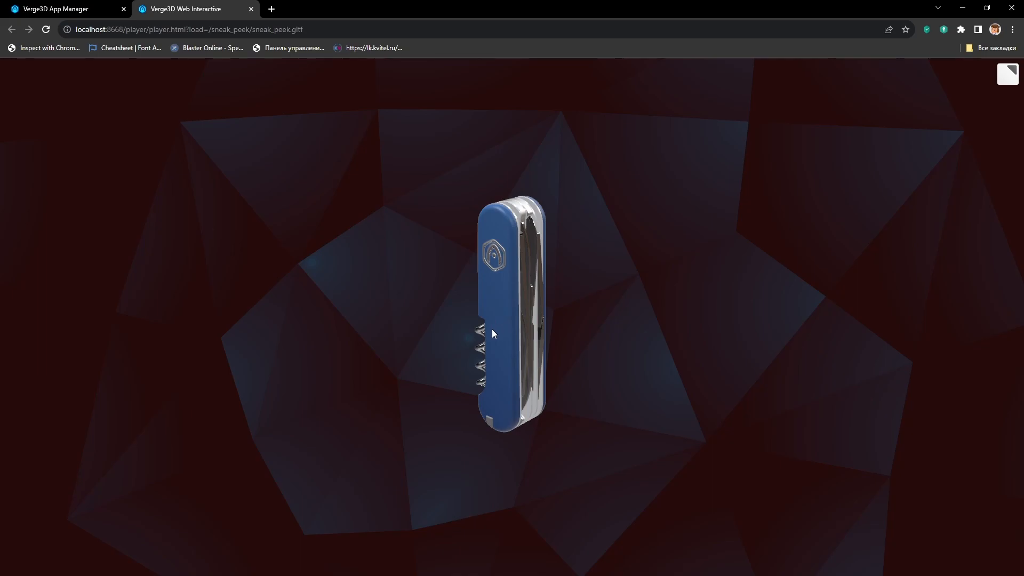
pyautogui.click(252, 9)
pyautogui.hotkey('alt', 'Tab')
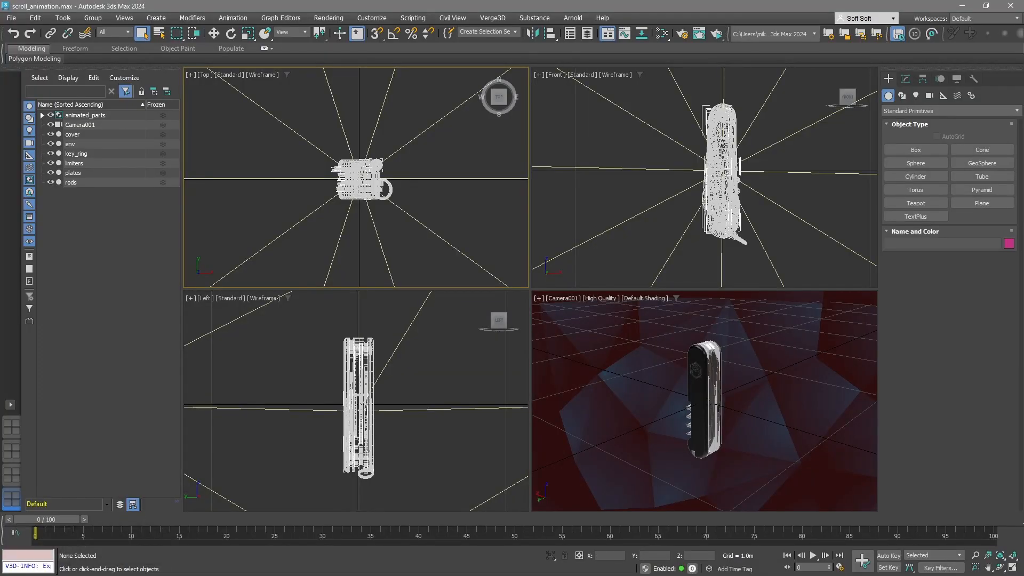
# Step: Reopen the material editor to examine the cover material's whole node network, and close the editor
pyautogui.press('m')
pyautogui.moveTo(316, 197); pyautogui.dragTo(340, 169, button='middle')
pyautogui.scroll(-3, 313, 226)
pyautogui.scroll(-1, 313, 226)
pyautogui.moveTo(172, 360); pyautogui.dragTo(310, 372, button='middle')
pyautogui.scroll(-1, 312, 373)
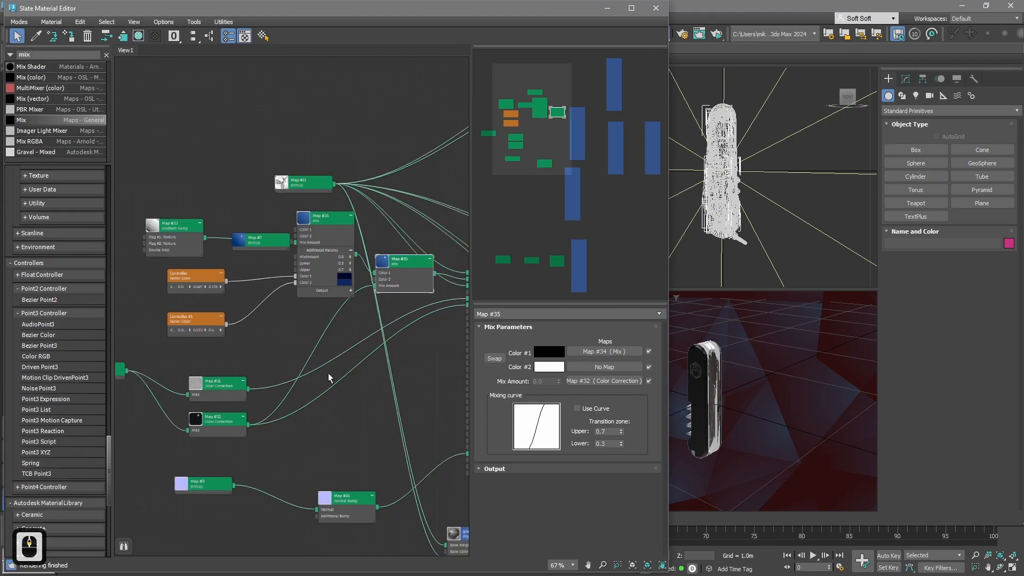
pyautogui.click(657, 8)
# Step: Save the scene and export it with Verge3D as scroll_animation.gltf, replacing the existing file
pyautogui.keyDown('ctrl'); pyautogui.scroll(1, 402, 207); pyautogui.keyUp('ctrl')
pyautogui.hotkey('ctrl', 's')
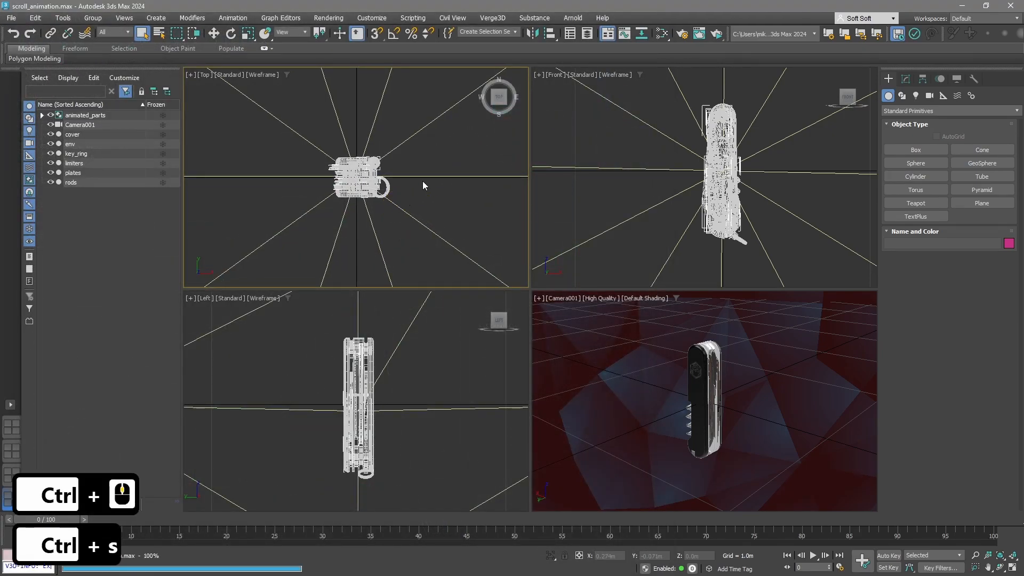
pyautogui.click(493, 18)
pyautogui.click(498, 35)
pyautogui.click(96, 114)
pyautogui.click(600, 514)
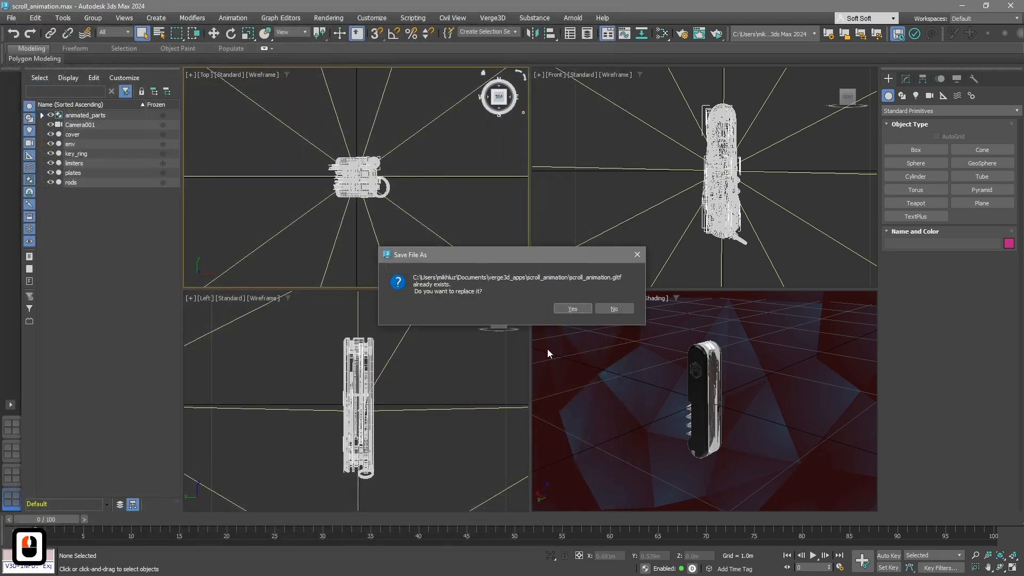
pyautogui.click(572, 309)
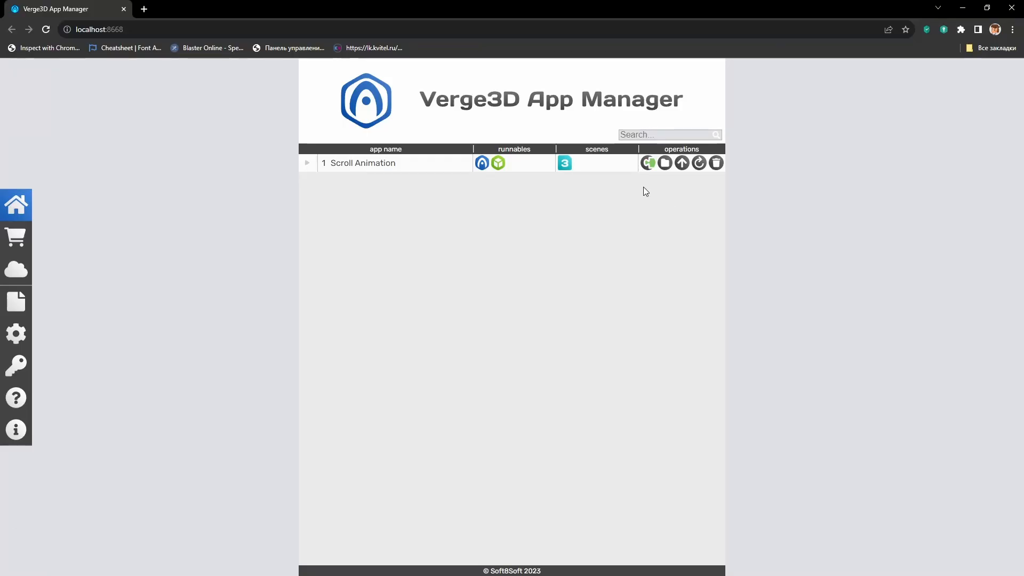
# Step: In the Scroll Animation app's Puzzles, duplicate the Camera001 if block directly below the original and delete the copy's set animation puzzle
pyautogui.click(648, 163)
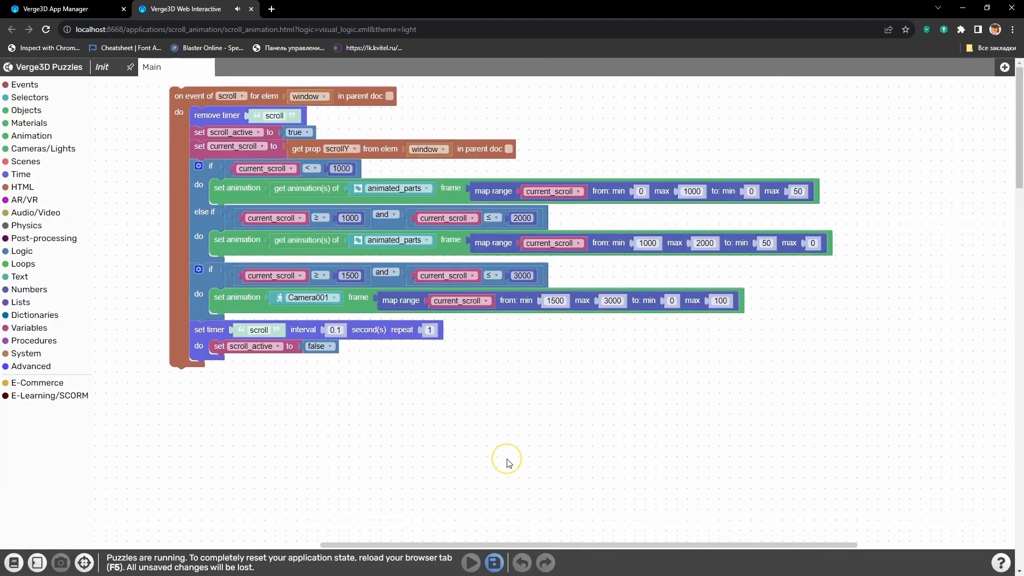
pyautogui.click(204, 290)
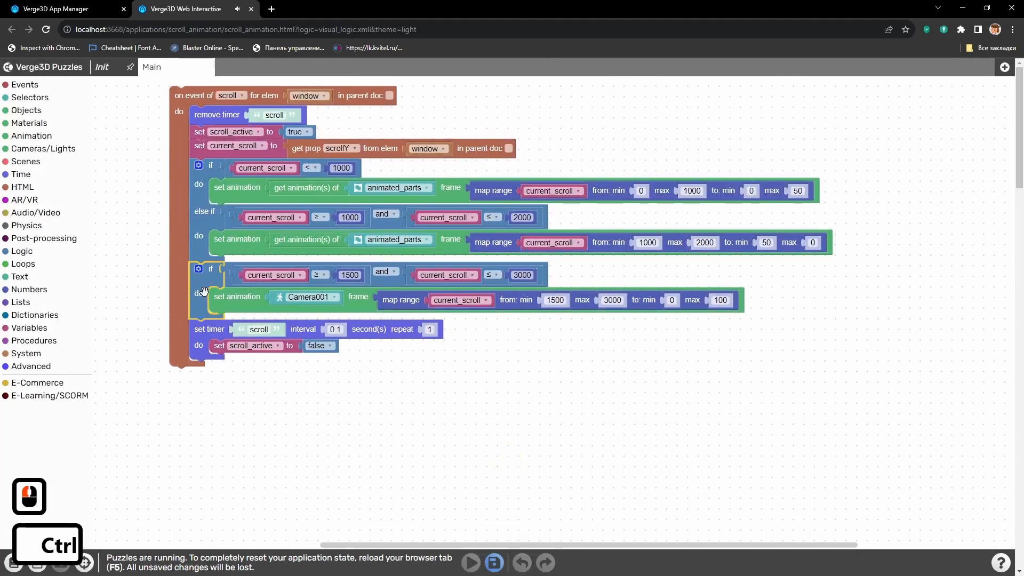
pyautogui.hotkey('ctrl', 'c')
pyautogui.hotkey('ctrl', 'v')
pyautogui.moveTo(323, 335); pyautogui.dragTo(217, 338)
pyautogui.doubleClick(240, 362)
pyautogui.press('Delete')
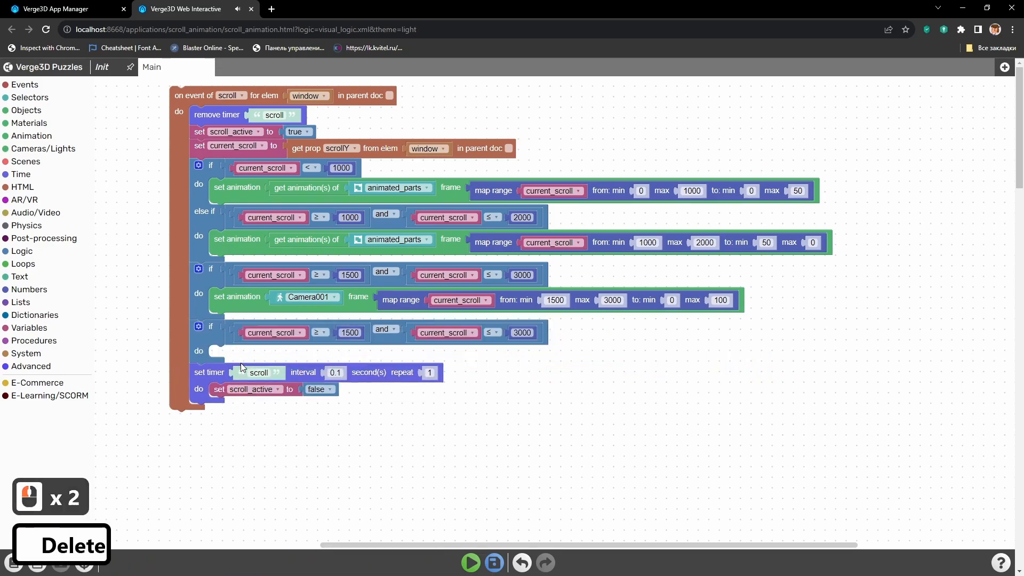
# Step: Set the new if block's current_scroll condition to a range from 2000 to 2415
pyautogui.moveTo(338, 441); pyautogui.dragTo(365, 420)
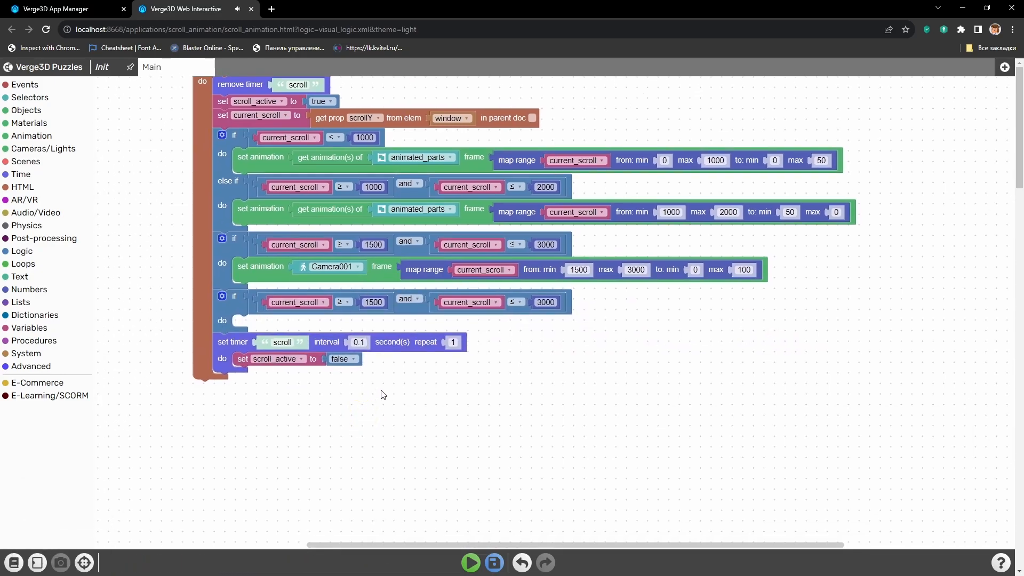
pyautogui.click(380, 302)
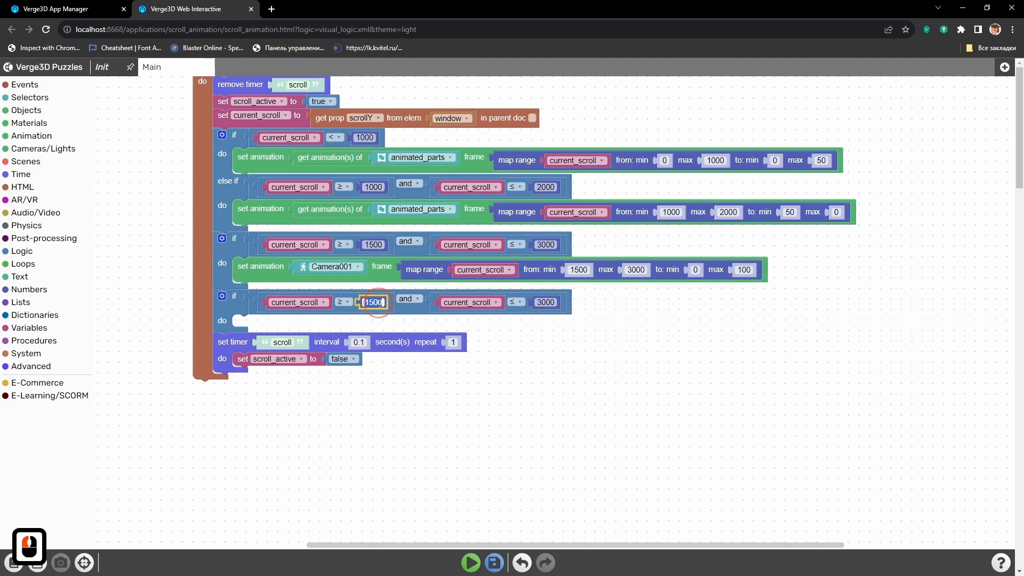
pyautogui.write('2000')
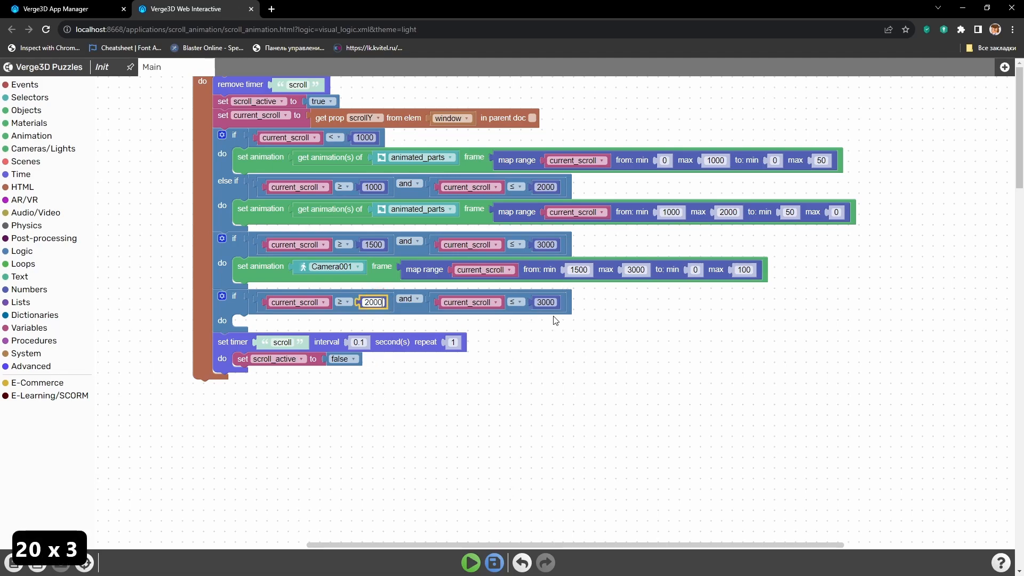
pyautogui.click(545, 302)
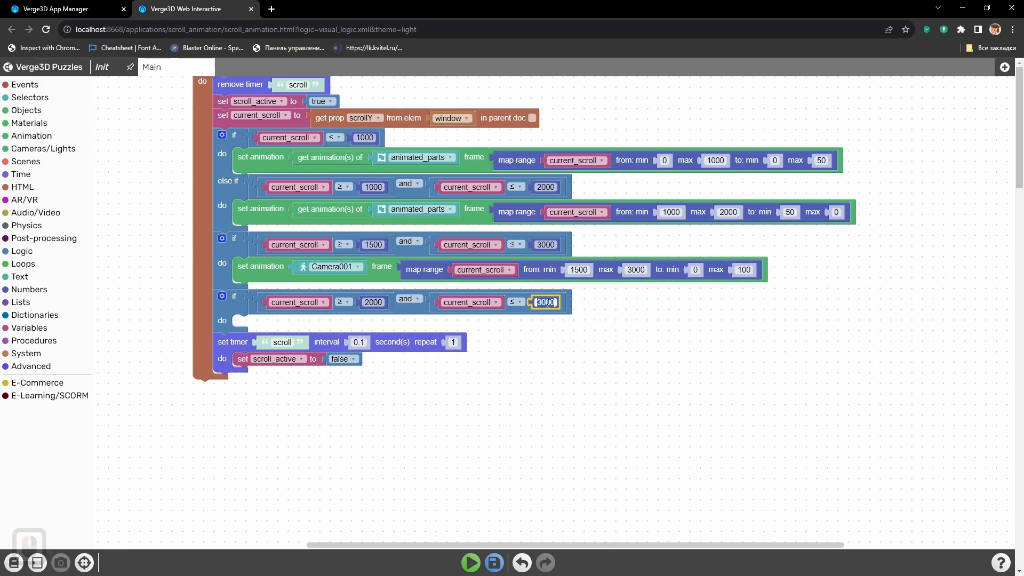
pyautogui.write('2415')
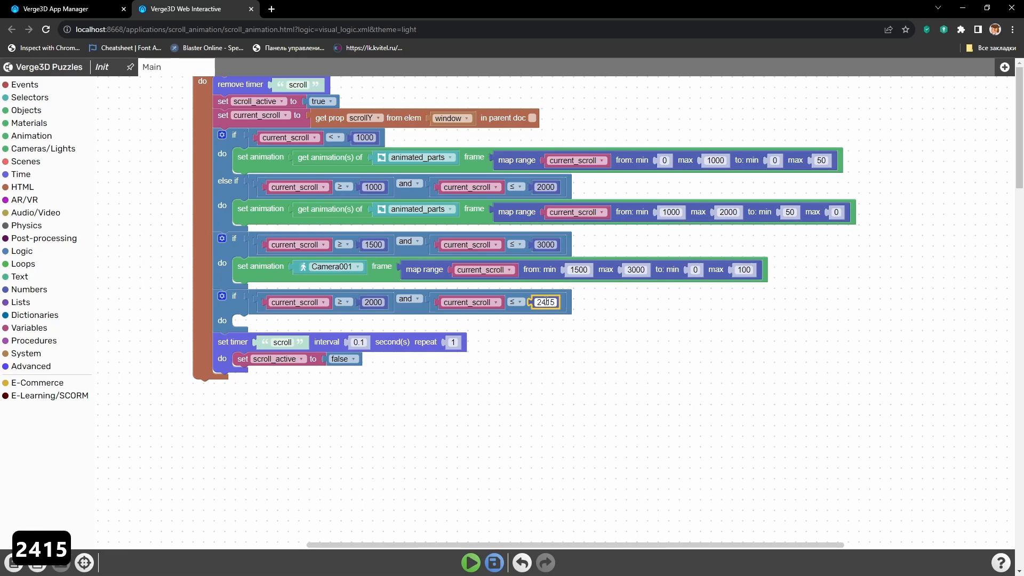
pyautogui.press('Return')
# Step: Add an else-if branch to the last if block and give it a copy of the block's current_scroll range condition
pyautogui.click(222, 296)
pyautogui.moveTo(223, 230); pyautogui.dragTo(273, 267)
pyautogui.click(220, 298)
pyautogui.click(254, 308)
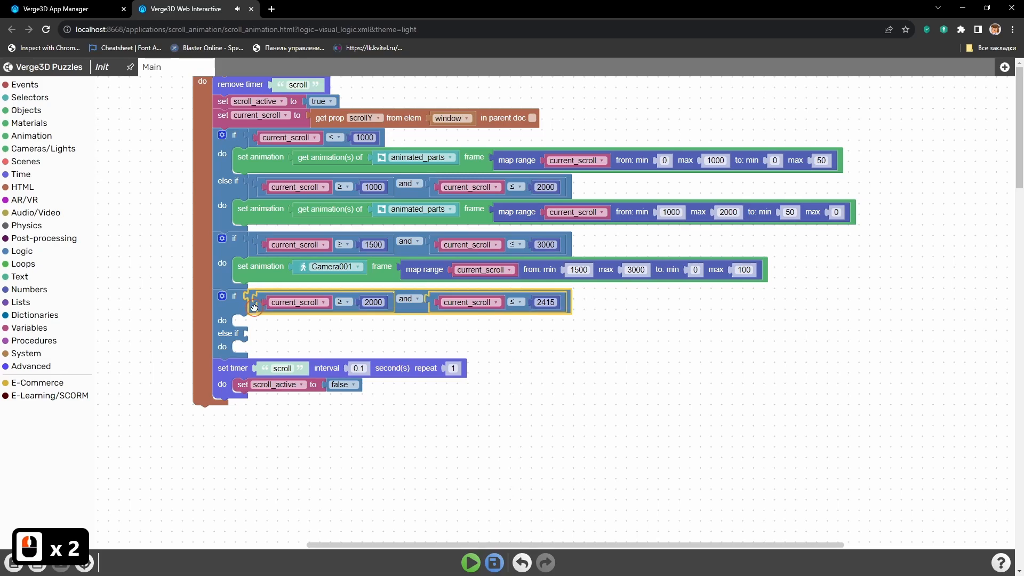
pyautogui.hotkey('ctrl', 'c')
pyautogui.hotkey('ctrl', 'v')
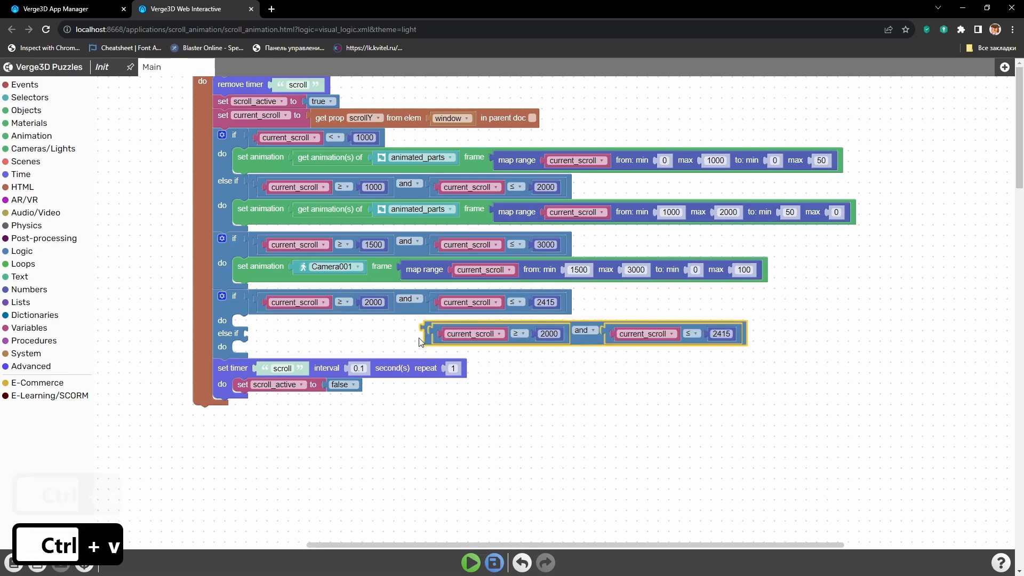
pyautogui.moveTo(420, 342); pyautogui.dragTo(248, 337)
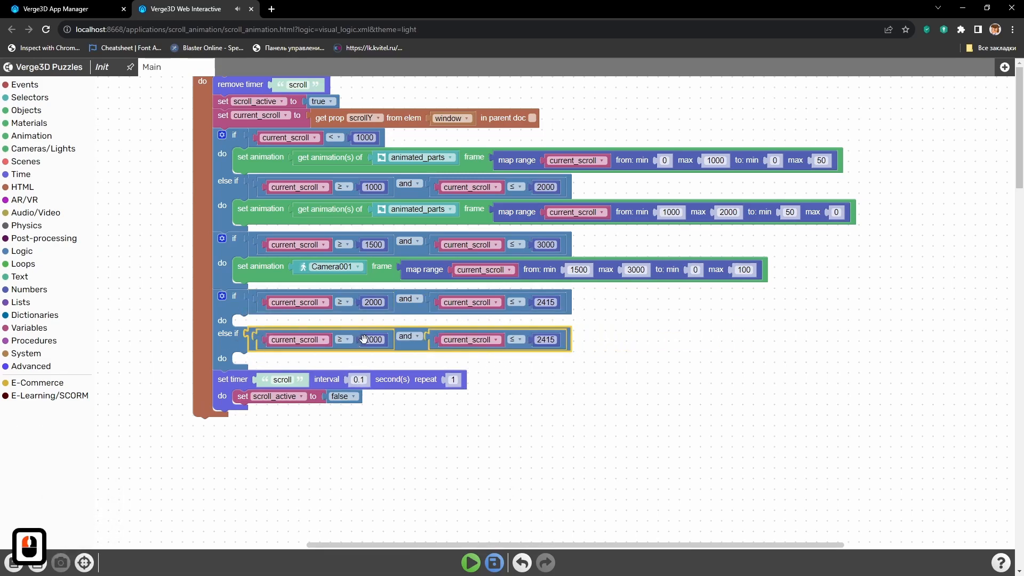
# Step: Set the new else-if branch's current_scroll condition to a range from 2830 to 3250
pyautogui.click(371, 340)
pyautogui.write('2')
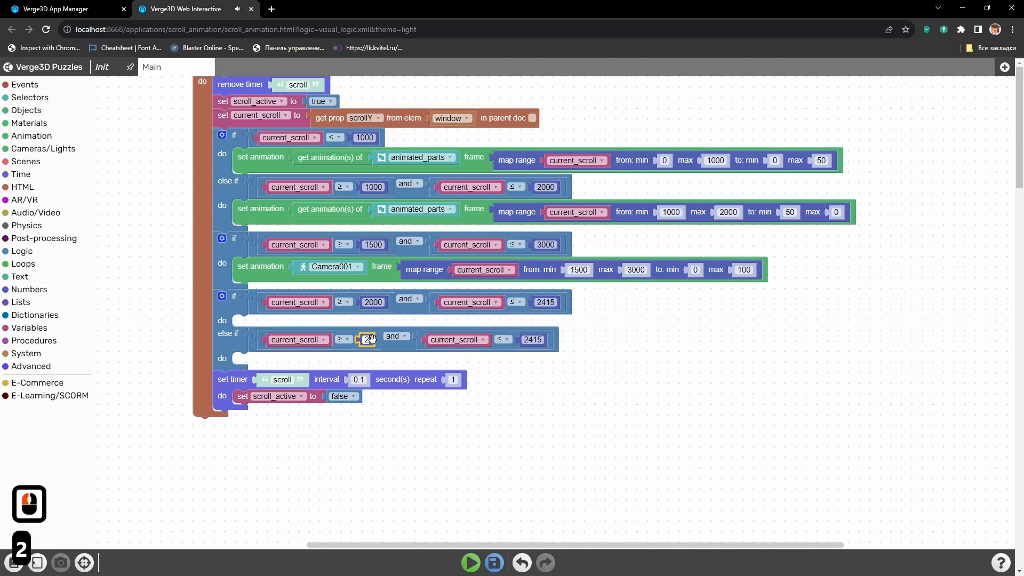
pyautogui.write('83')
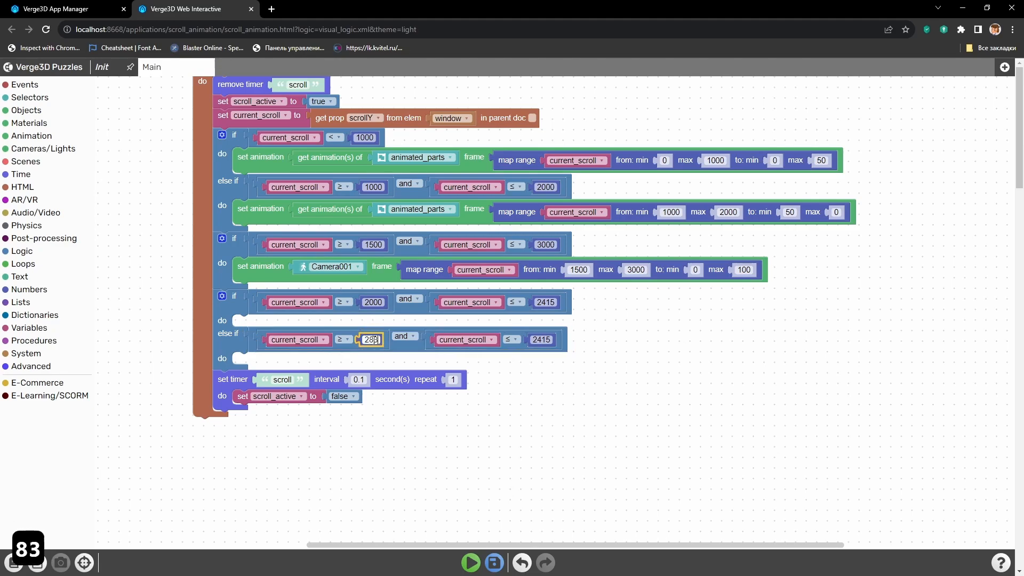
pyautogui.write('0')
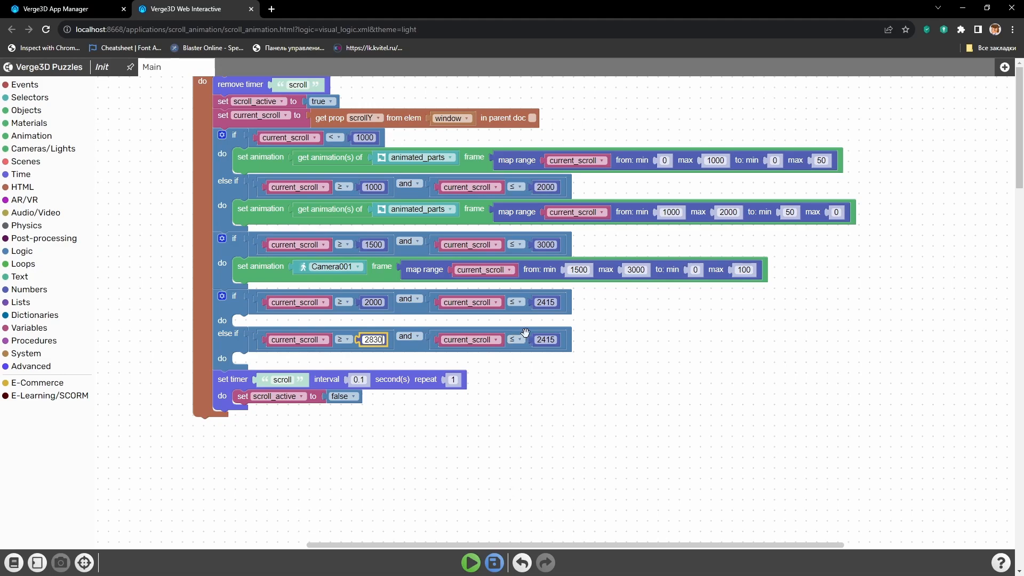
pyautogui.click(542, 339)
pyautogui.write('3250')
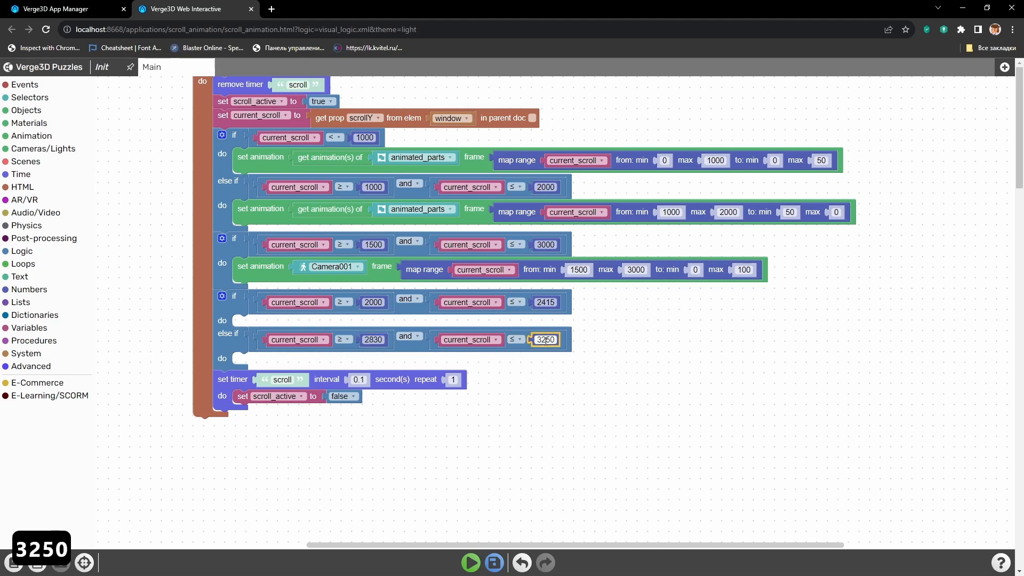
pyautogui.press('Return')
pyautogui.moveTo(576, 410); pyautogui.dragTo(585, 403)
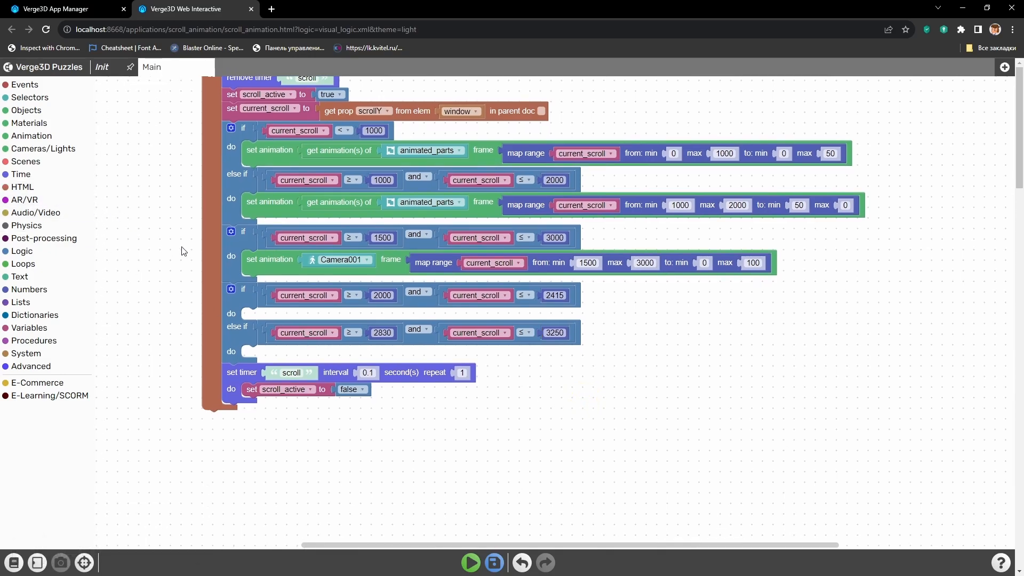
# Step: In the 2000–2415 branch, add a set color puzzle for Map #34_Color_1 of the cover material and switch it to external inputs
pyautogui.click(40, 124)
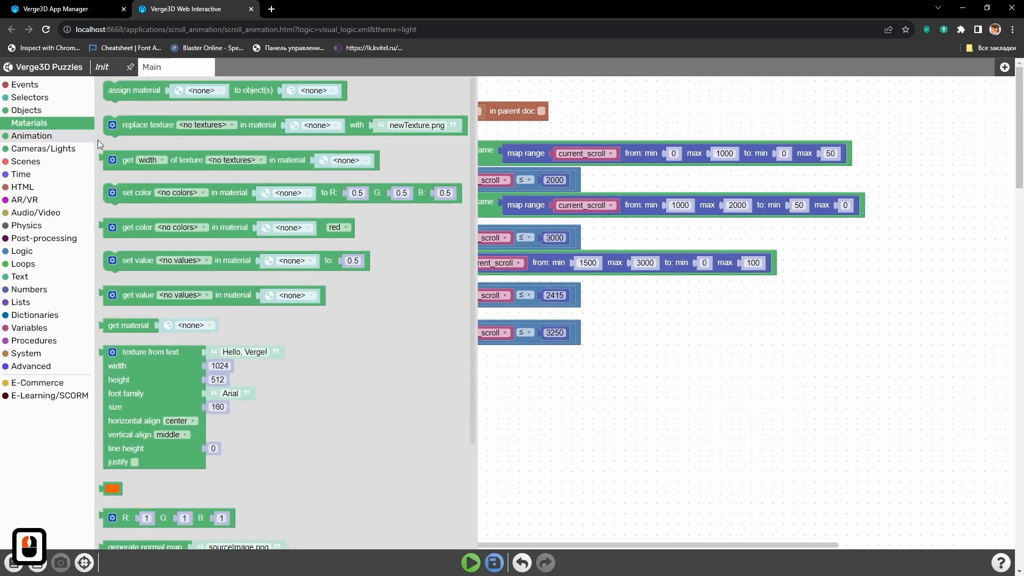
pyautogui.click(129, 186)
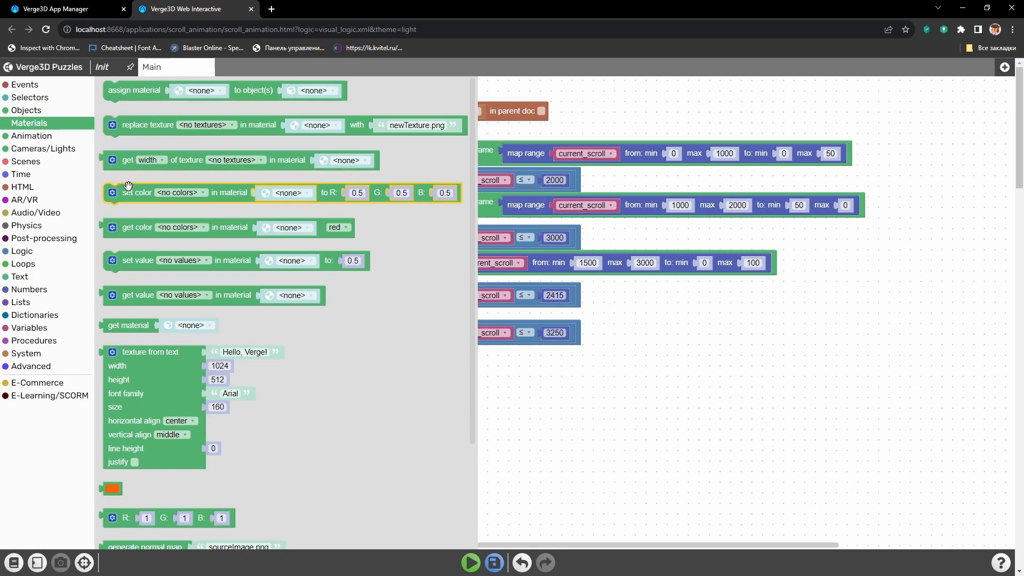
pyautogui.moveTo(130, 194); pyautogui.dragTo(268, 324)
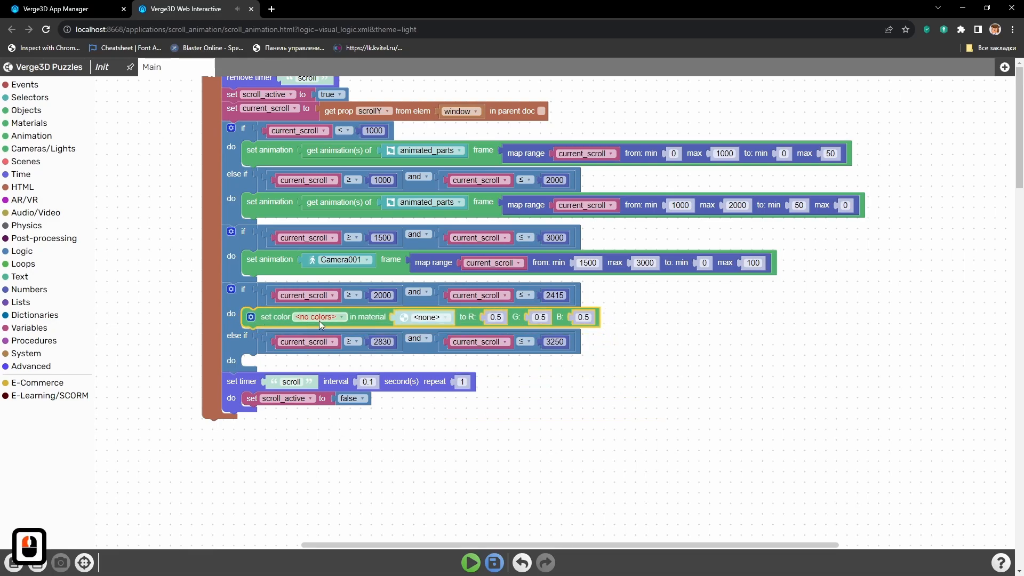
pyautogui.click(428, 319)
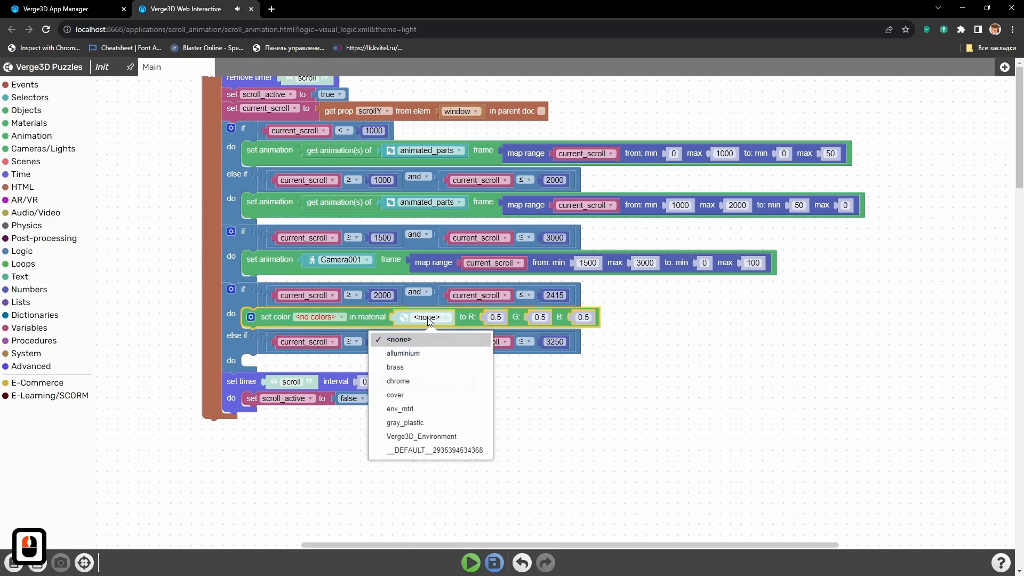
pyautogui.click(396, 395)
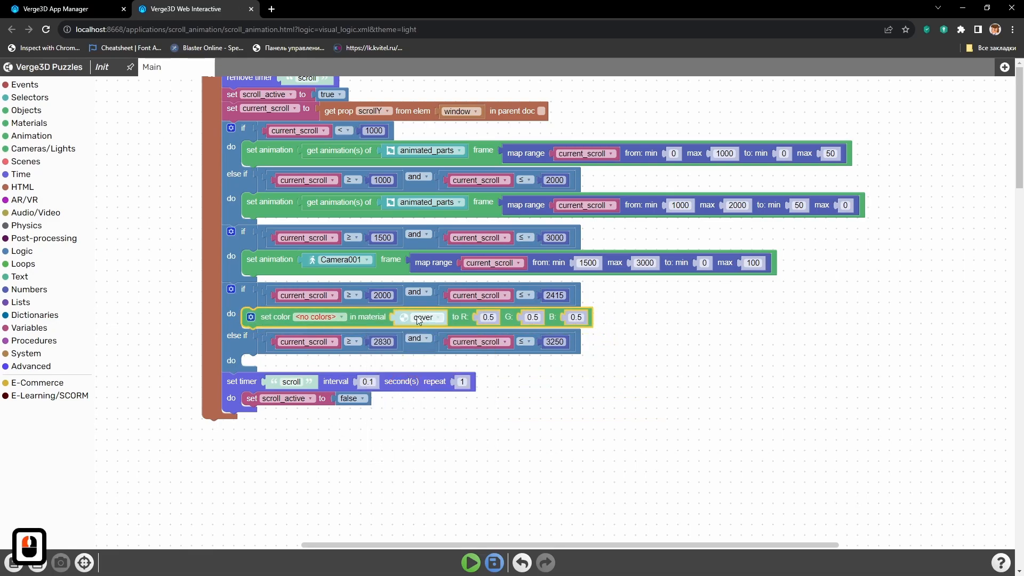
pyautogui.click(328, 320)
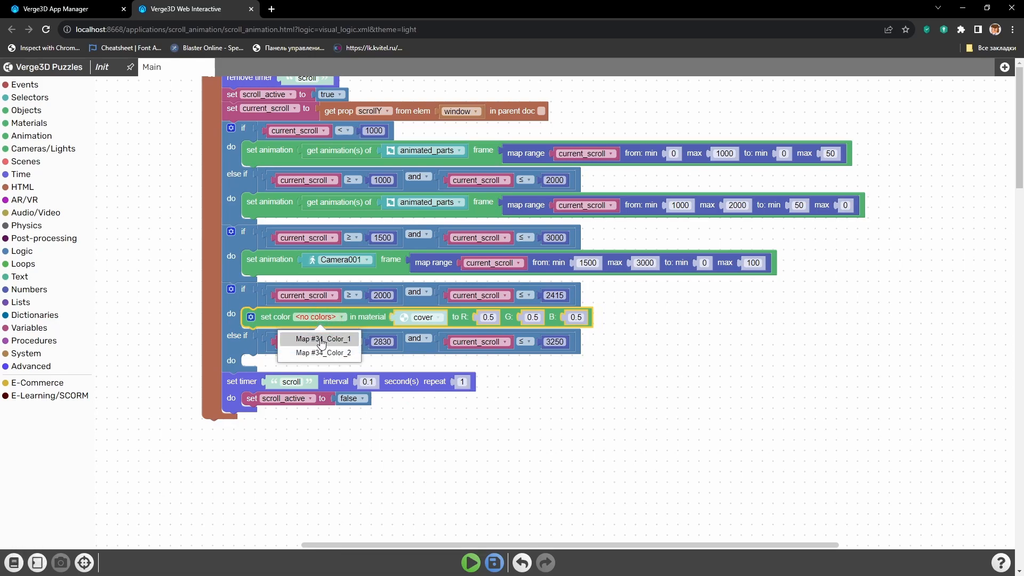
pyautogui.click(321, 340)
pyautogui.moveTo(556, 412); pyautogui.dragTo(544, 379)
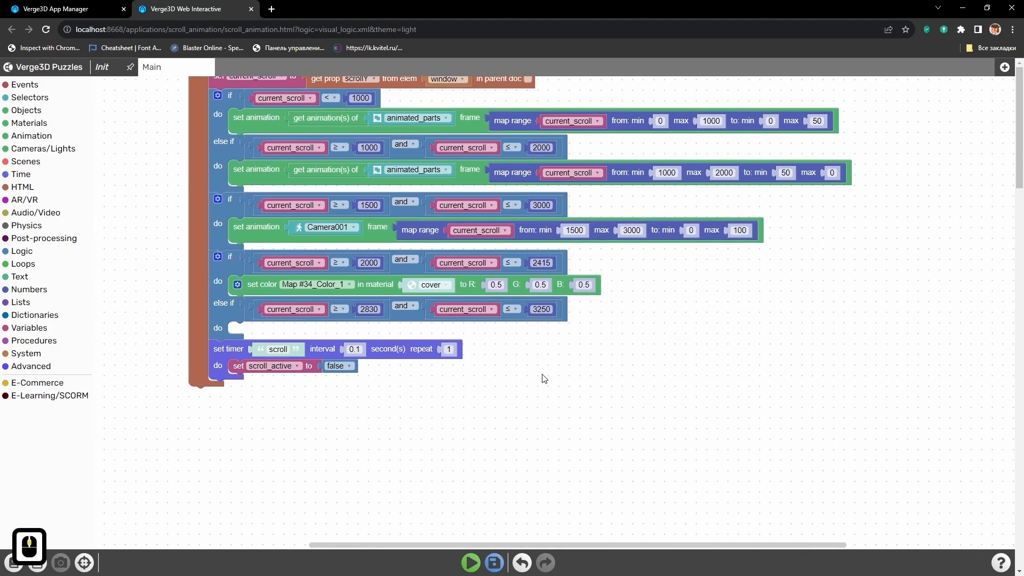
pyautogui.rightClick(378, 291)
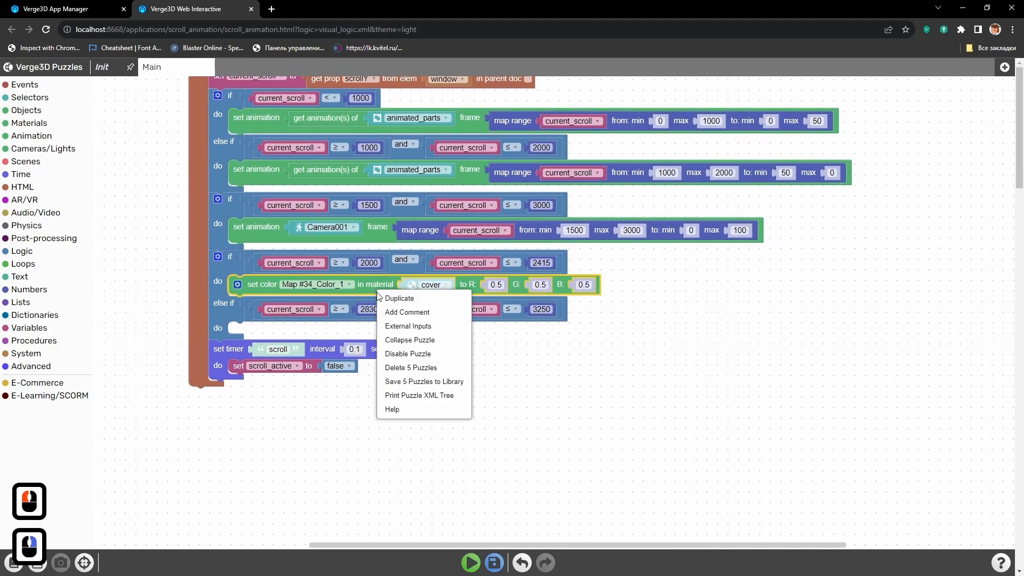
pyautogui.click(402, 326)
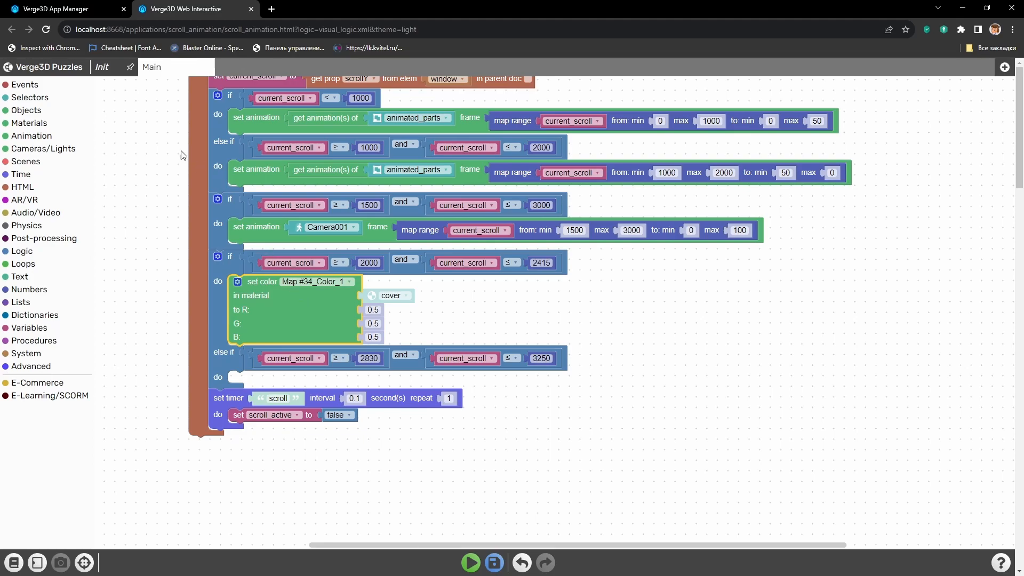
# Step: Plug a map range puzzle into each of the set color puzzle's R, G and B inputs
pyautogui.click(29, 289)
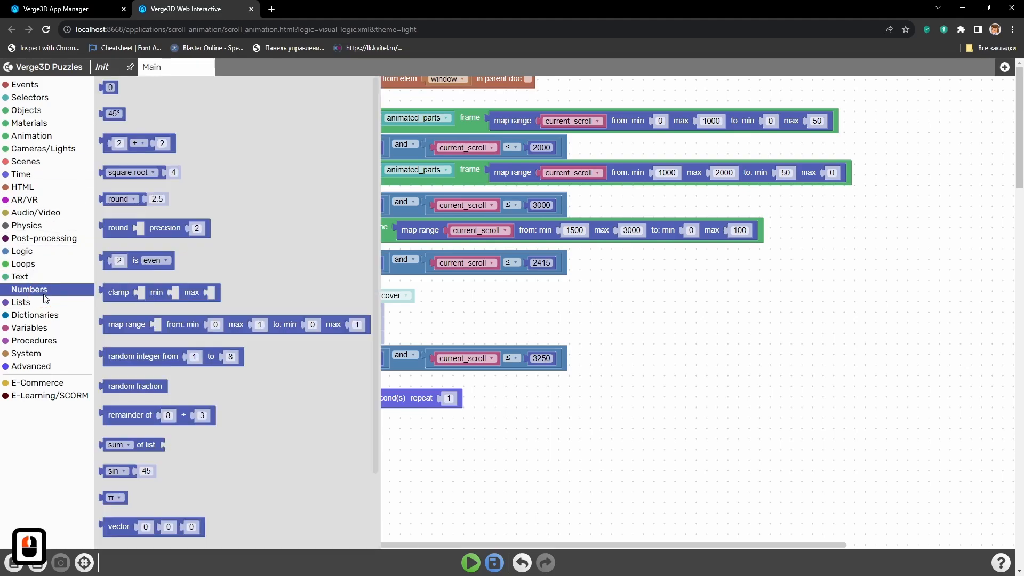
pyautogui.moveTo(122, 323); pyautogui.dragTo(380, 316)
pyautogui.click(382, 313)
pyautogui.hotkey('ctrl', 'c')
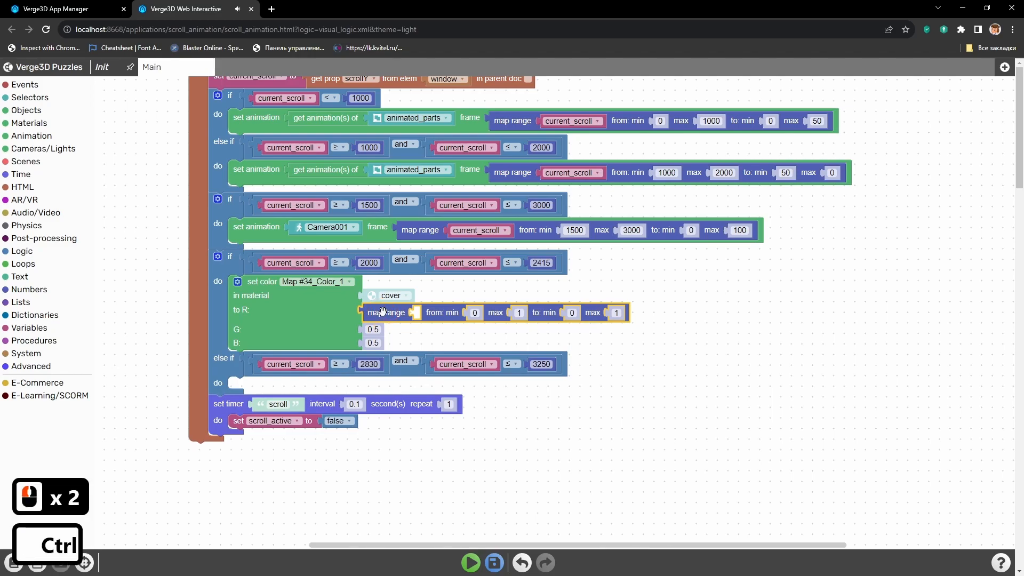
pyautogui.hotkey('ctrl', 'v')
pyautogui.moveTo(477, 347); pyautogui.dragTo(401, 332)
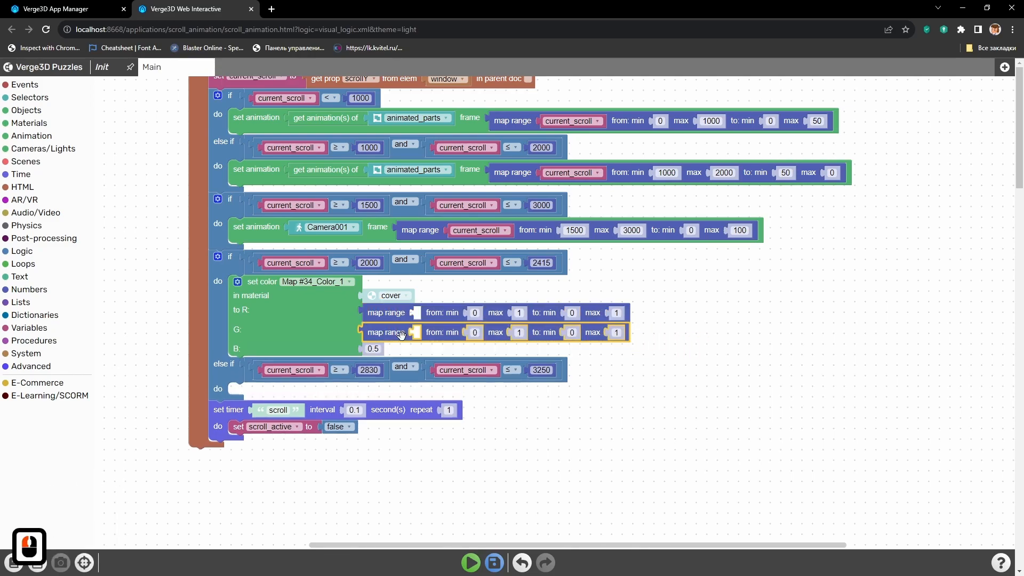
pyautogui.hotkey('ctrl', 'v')
pyautogui.moveTo(466, 339); pyautogui.dragTo(388, 367)
# Step: Use the current_scroll variable as the input value of all three map range puzzles in the set color block
pyautogui.click(435, 262)
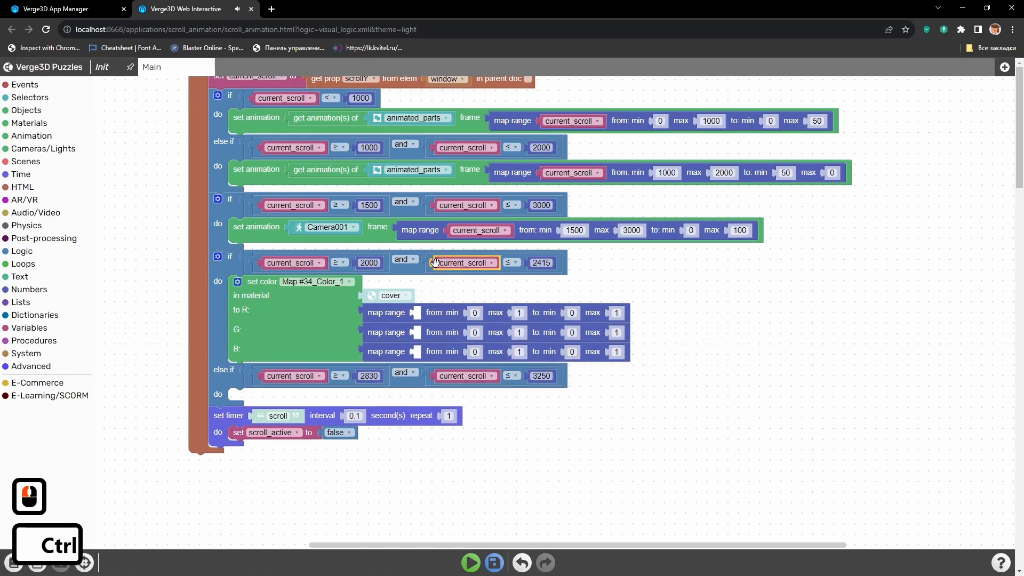
pyautogui.hotkey('ctrl', 'c')
pyautogui.hotkey('ctrl', 'v')
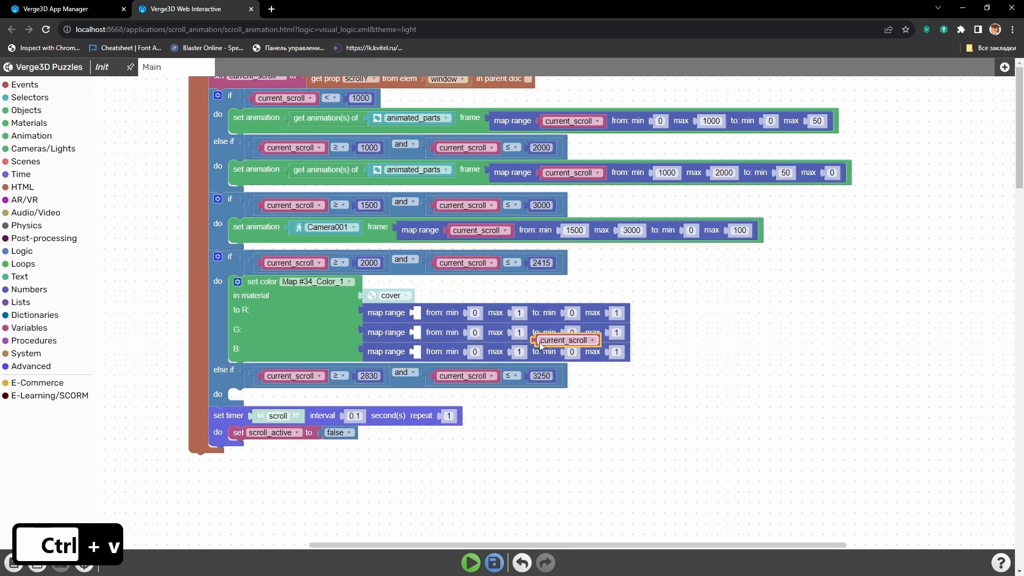
pyautogui.moveTo(536, 342); pyautogui.dragTo(419, 314)
pyautogui.hotkey('ctrl', 'v')
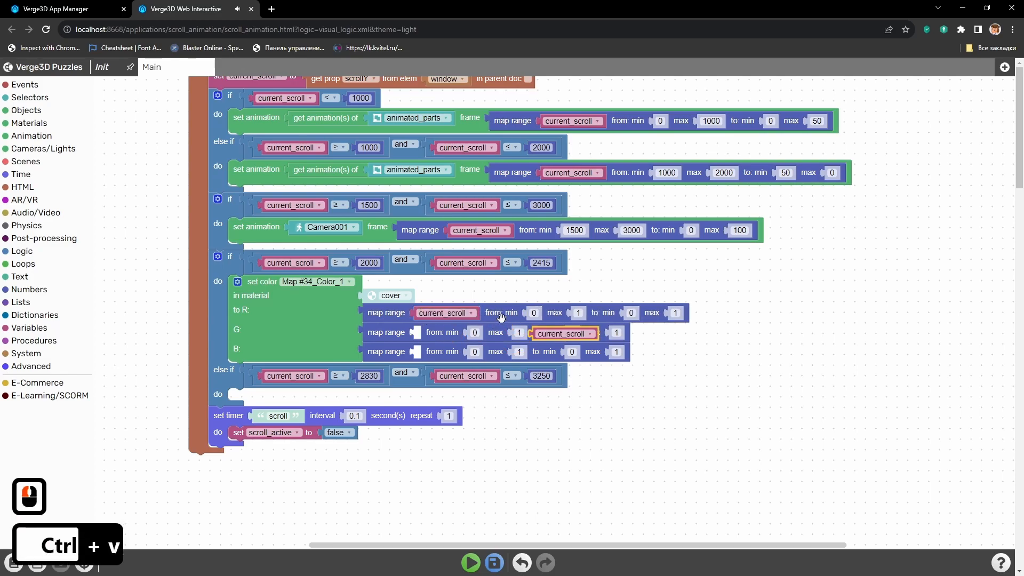
pyautogui.moveTo(530, 334); pyautogui.dragTo(416, 333)
pyautogui.hotkey('ctrl', 'v')
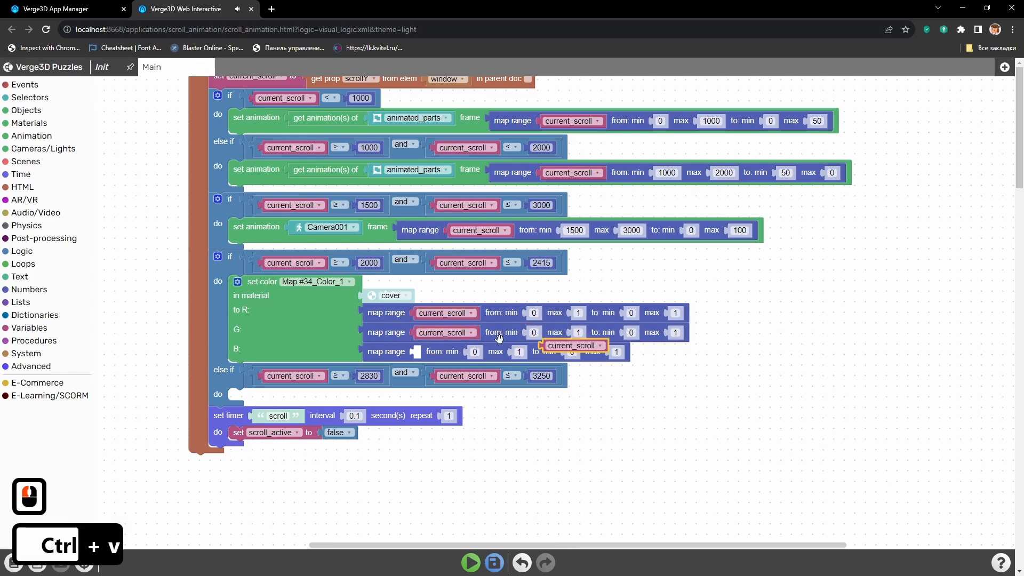
pyautogui.moveTo(537, 342); pyautogui.dragTo(422, 355)
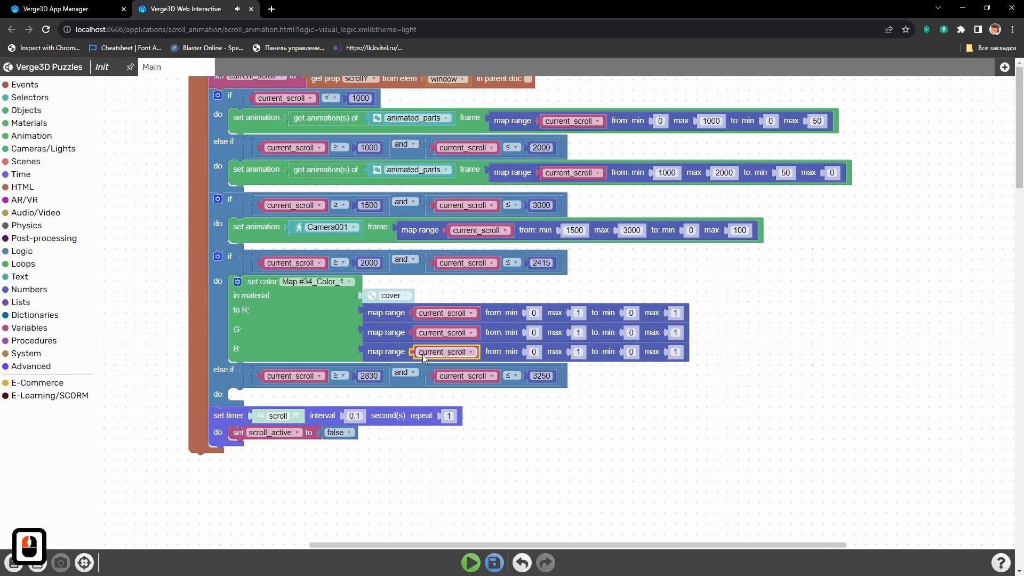
# Step: Set the source range minimum of the R, G and B map range puzzles to 2000
pyautogui.click(369, 262)
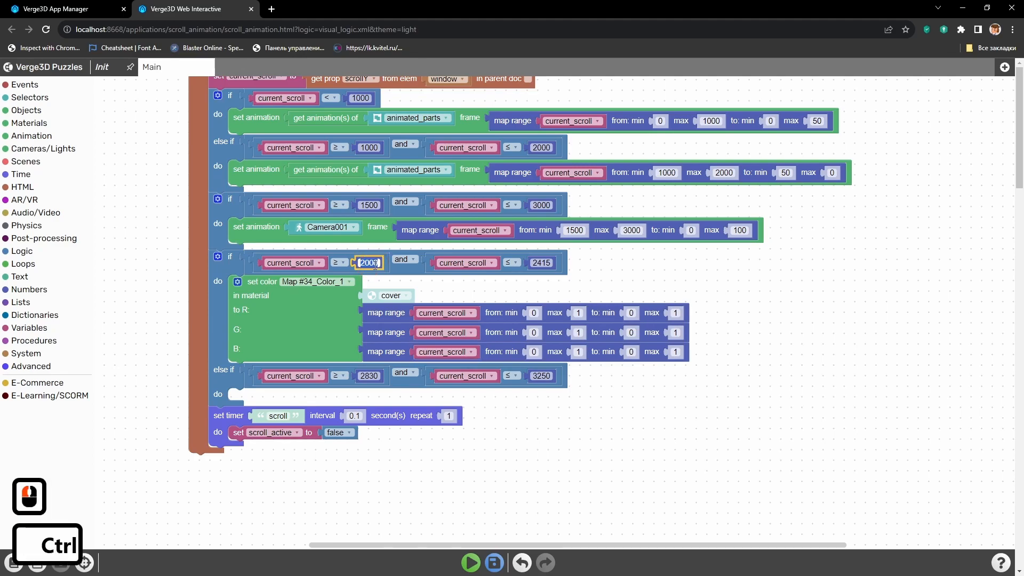
pyautogui.hotkey('ctrl', 'c')
pyautogui.click(535, 313)
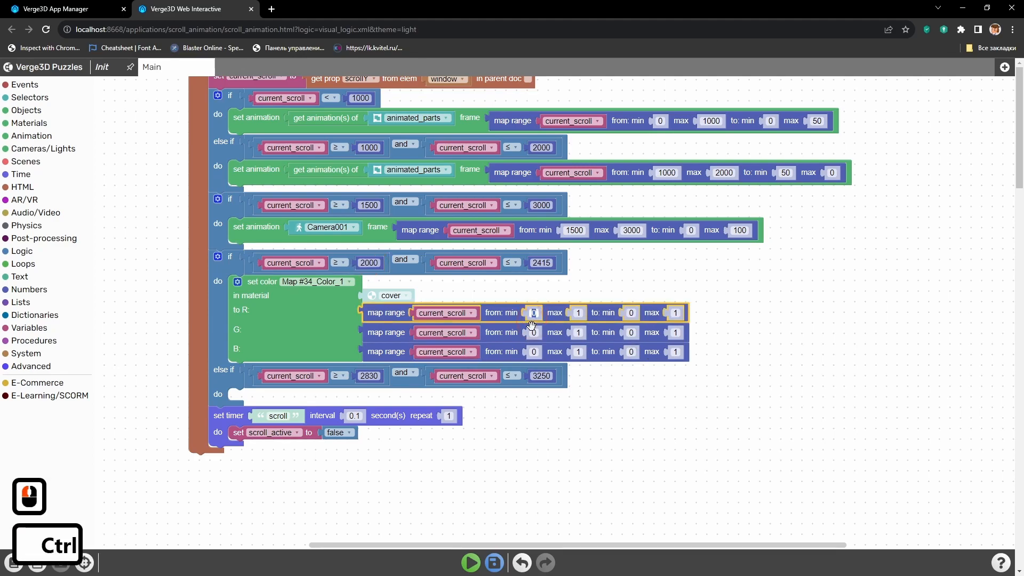
pyautogui.hotkey('ctrl', 'v')
pyautogui.click(534, 332)
pyautogui.hotkey('ctrl', 'v')
pyautogui.click(534, 352)
pyautogui.hotkey('ctrl', 'v')
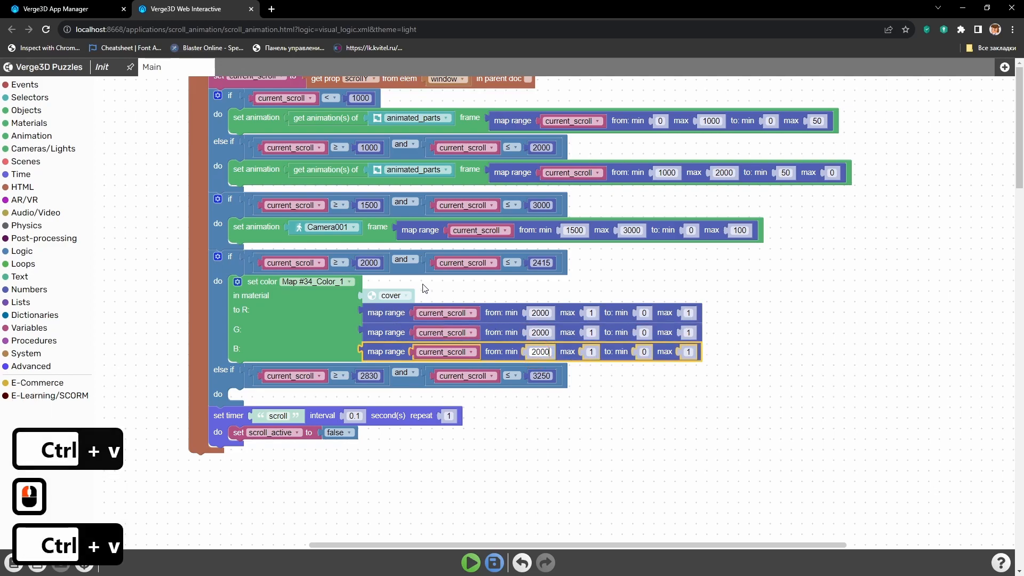
# Step: Set the source range maximum of the R, G and B map range puzzles to 2415
pyautogui.click(539, 263)
pyautogui.hotkey('ctrl', 'c')
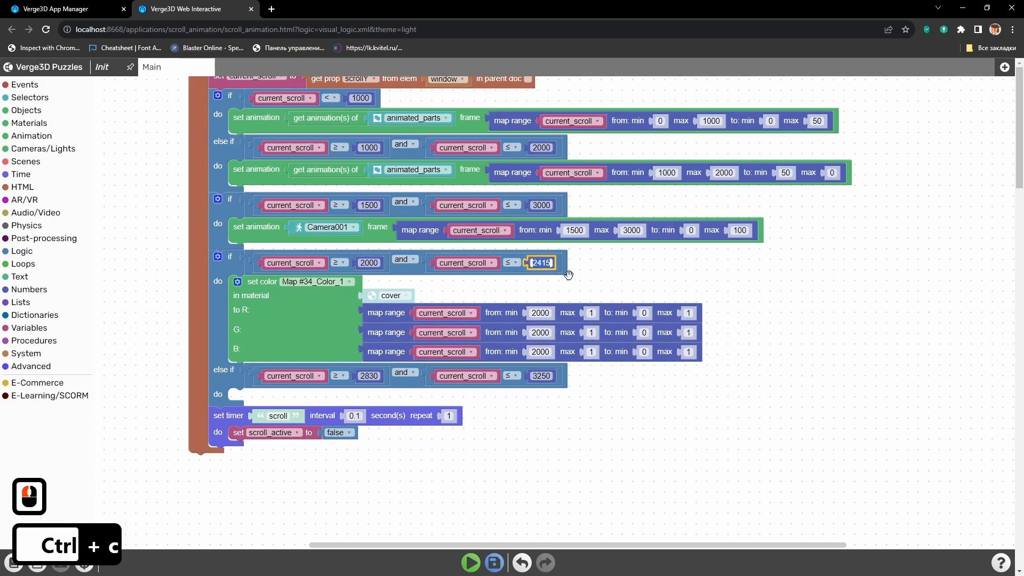
pyautogui.click(592, 333)
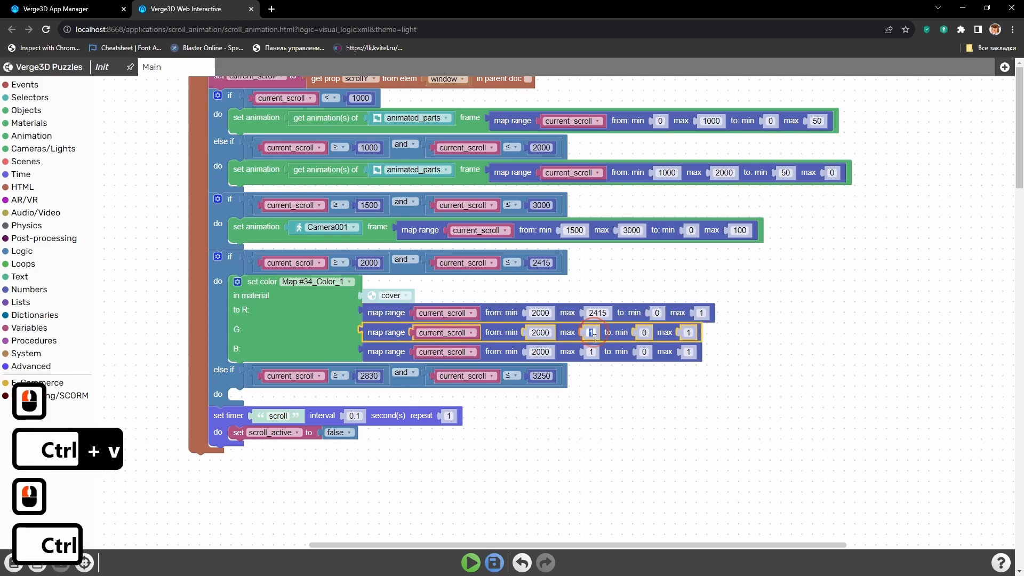
pyautogui.hotkey('ctrl', 'v')
pyautogui.click(591, 352)
pyautogui.hotkey('ctrl', 'v')
pyautogui.click(642, 426)
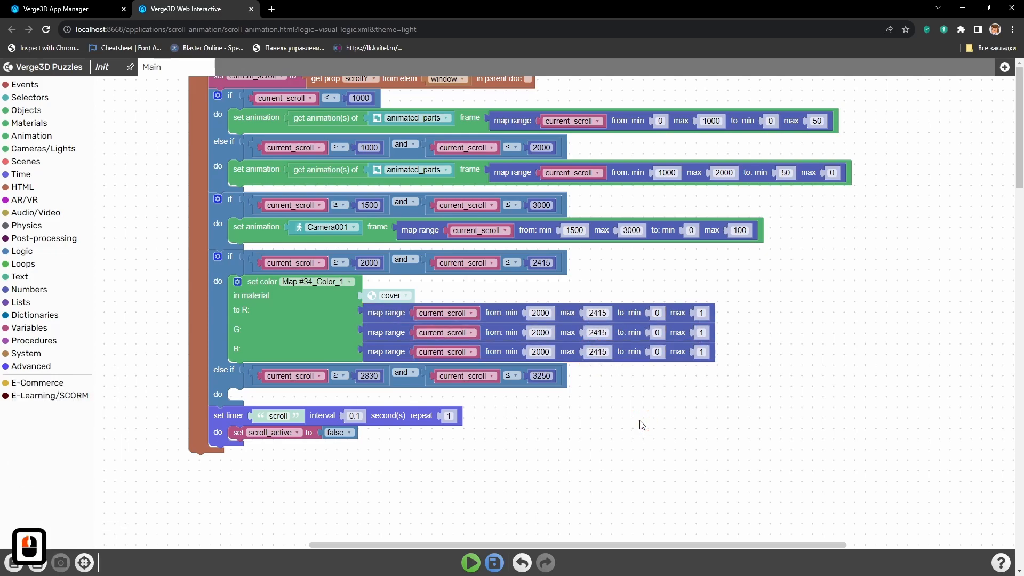
pyautogui.moveTo(629, 438); pyautogui.dragTo(624, 430, button='middle')
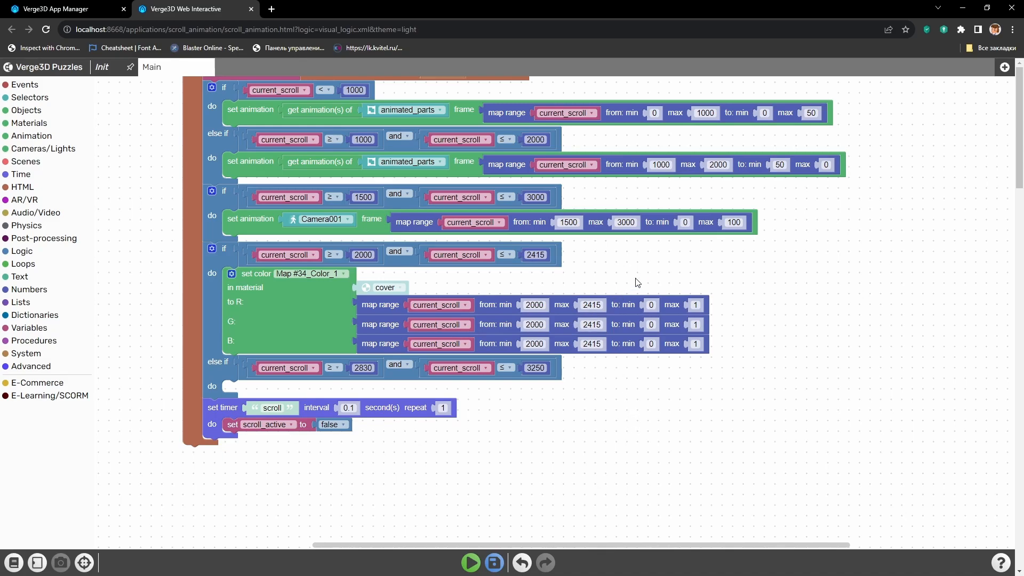
pyautogui.moveTo(637, 282); pyautogui.dragTo(603, 309, button='middle')
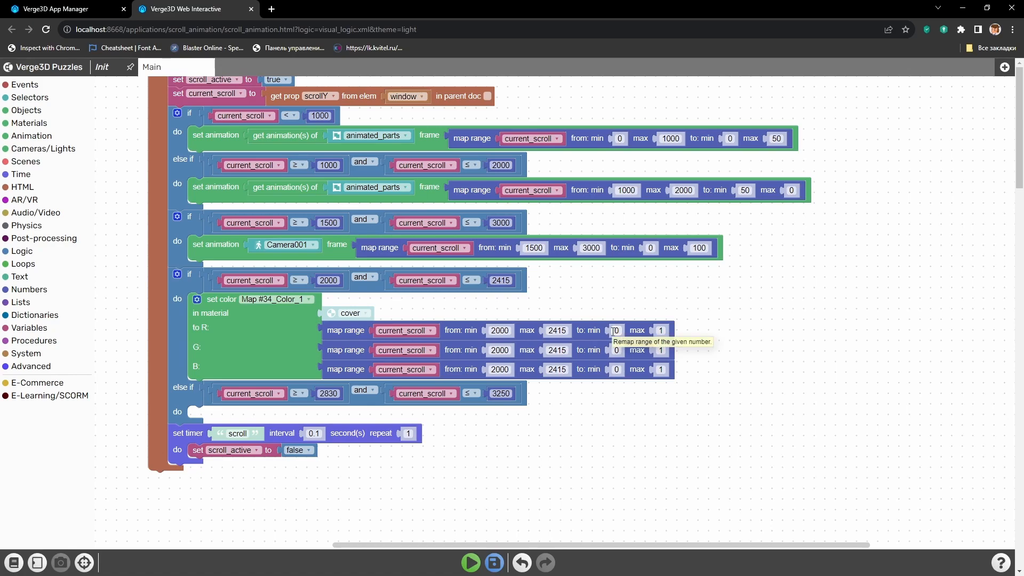
# Step: Switch to 3ds Max and open the Material Editor to look up the cover gradient's colors
pyautogui.hotkey('alt', 'Tab')
pyautogui.hotkey('alt', 'Tab')
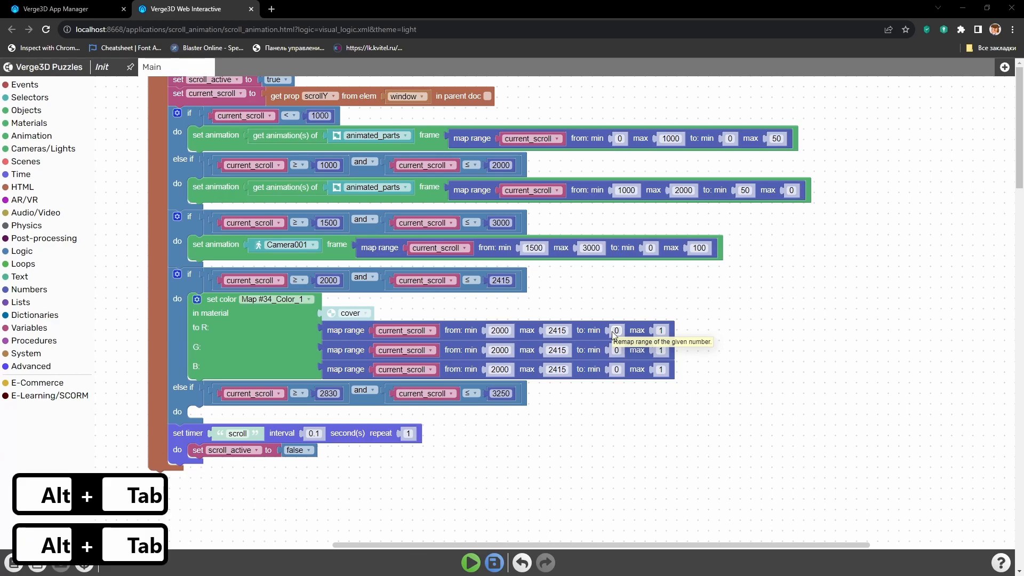
pyautogui.click(332, 19)
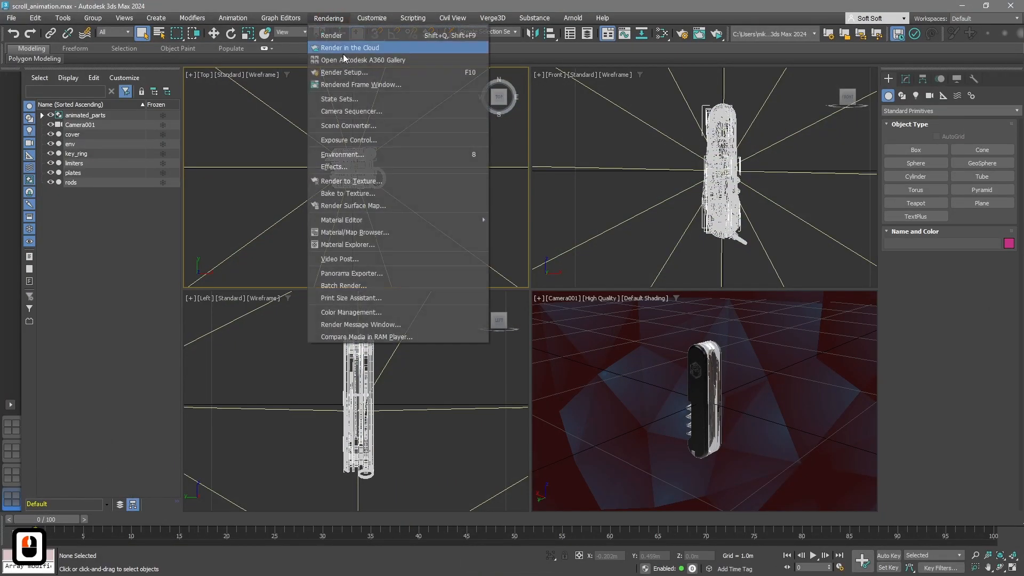
pyautogui.moveTo(480, 220)
pyautogui.click(514, 234)
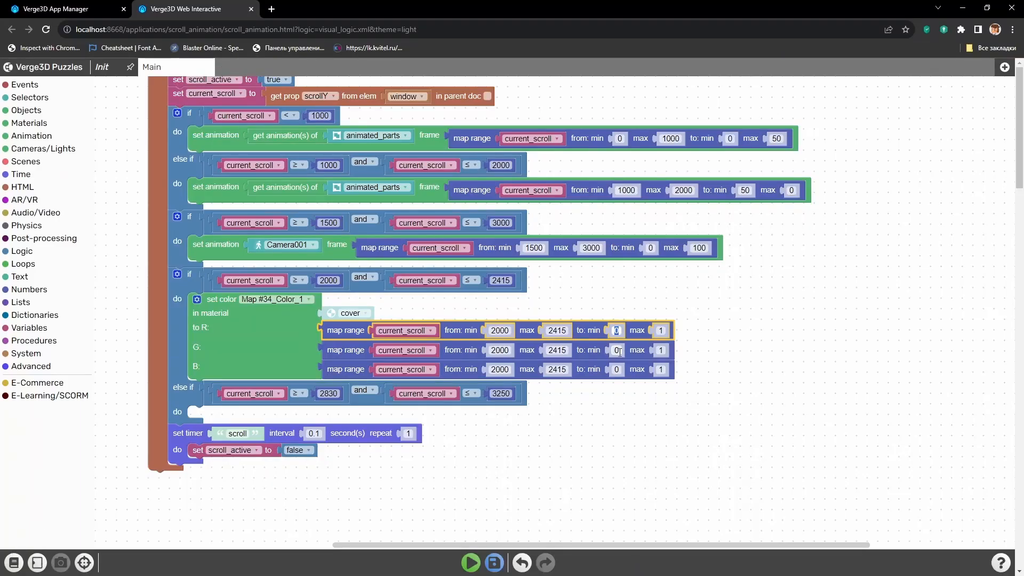
# Step: Set the output minimum of the Map #34_Color_1 map ranges to 0.027 for G and 0.176 for B in the Puzzles editor
pyautogui.click(619, 349)
pyautogui.write('0')
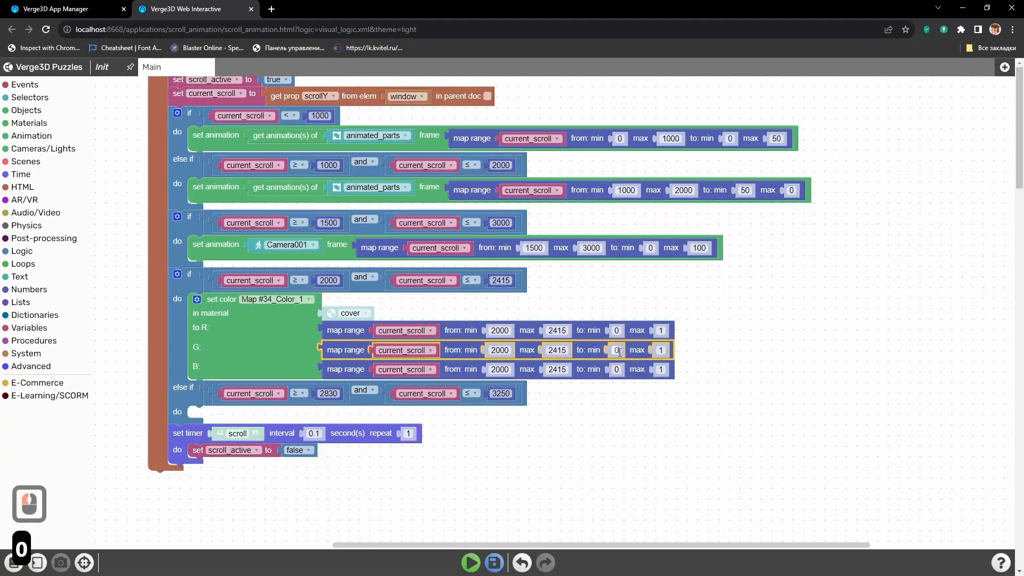
pyautogui.write('.027')
pyautogui.click(617, 369)
pyautogui.write('0.176')
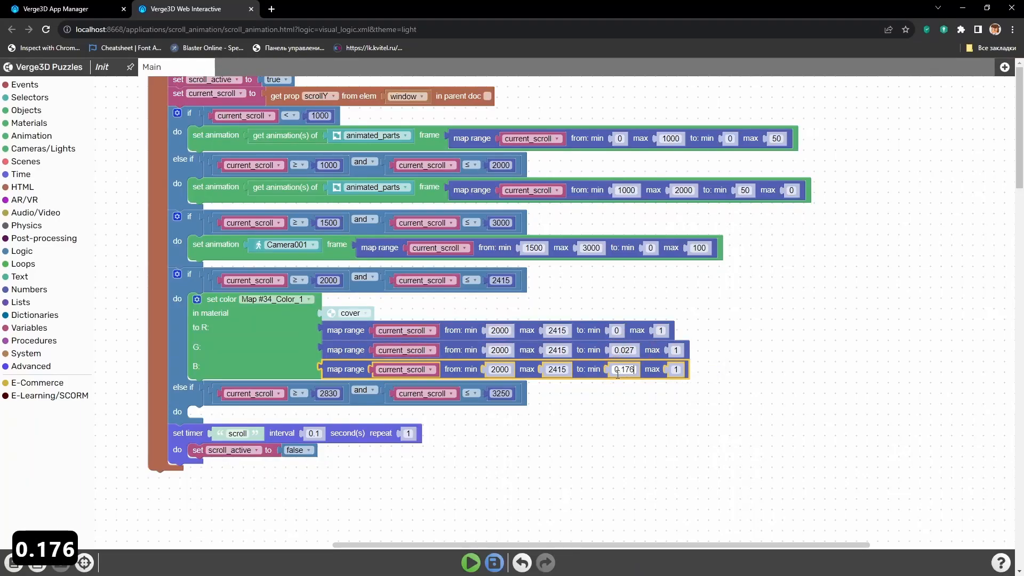
pyautogui.click(620, 400)
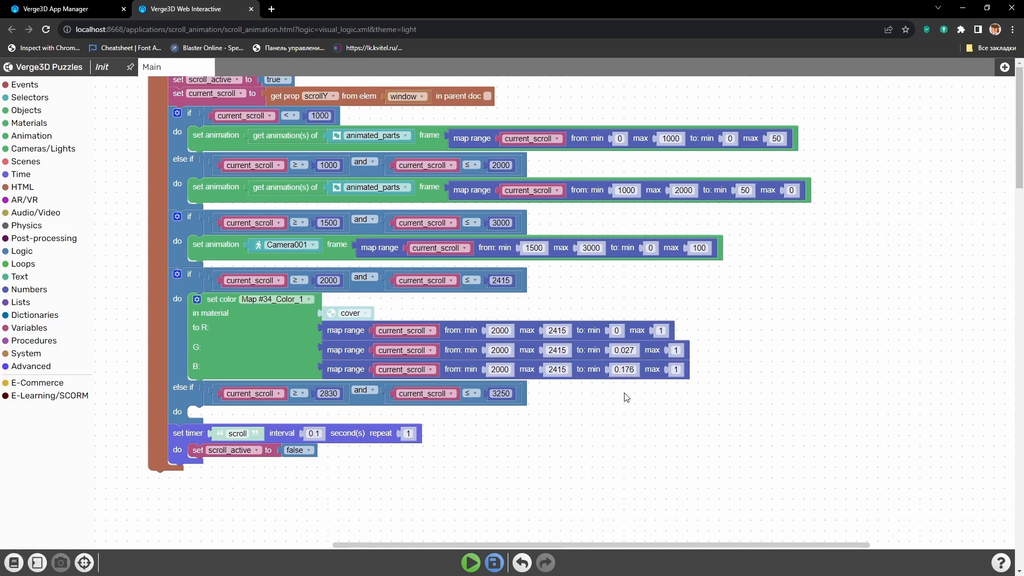
# Step: Set the output maximum of the Map #34_Color_1 map ranges to 0.1 for R, 0 for G and 0.04 for B
pyautogui.click(662, 331)
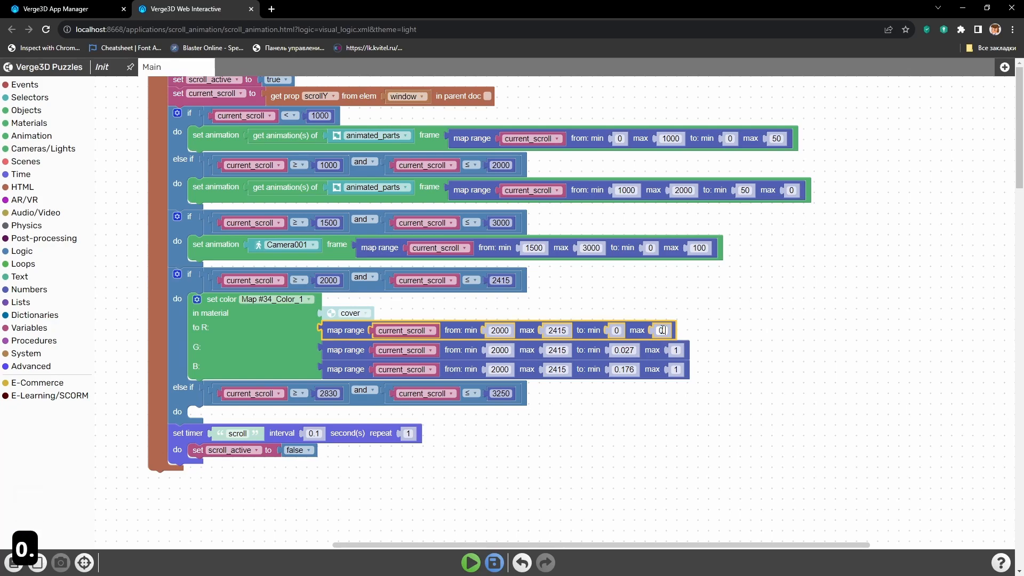
pyautogui.click(676, 350)
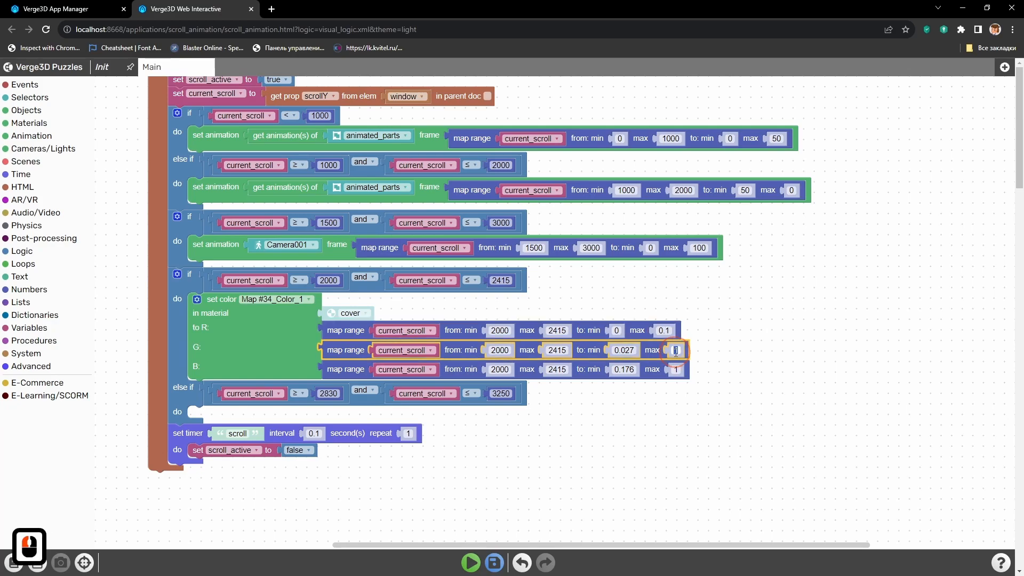
pyautogui.click(677, 369)
pyautogui.write('0.04')
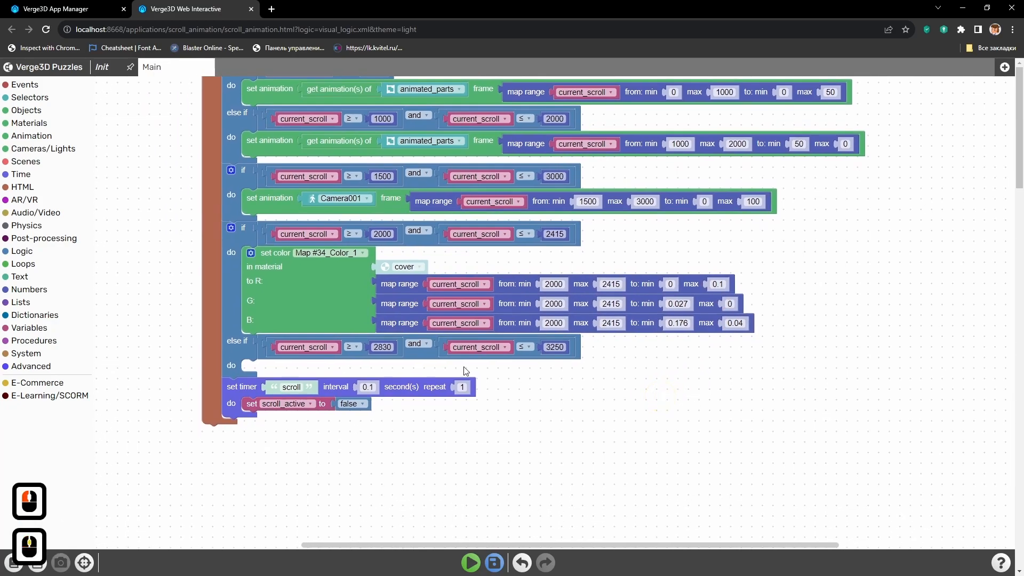
# Step: Duplicate the set color puzzle, attach the copy directly below the original and make it control Map #34_Color_2
pyautogui.click(336, 292)
pyautogui.hotkey('ctrl', 'c')
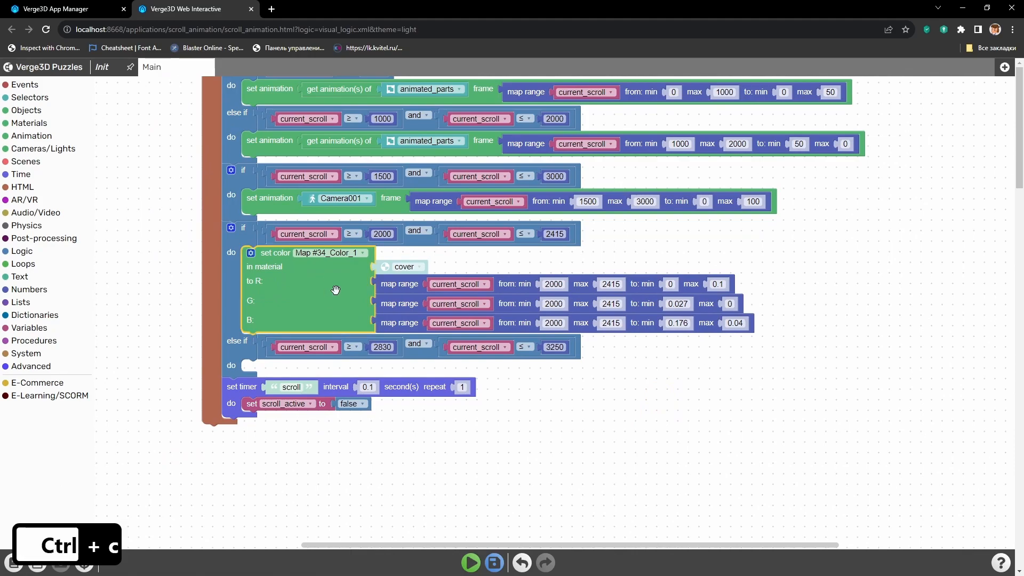
pyautogui.hotkey('ctrl', 'v')
pyautogui.moveTo(422, 350); pyautogui.dragTo(370, 393)
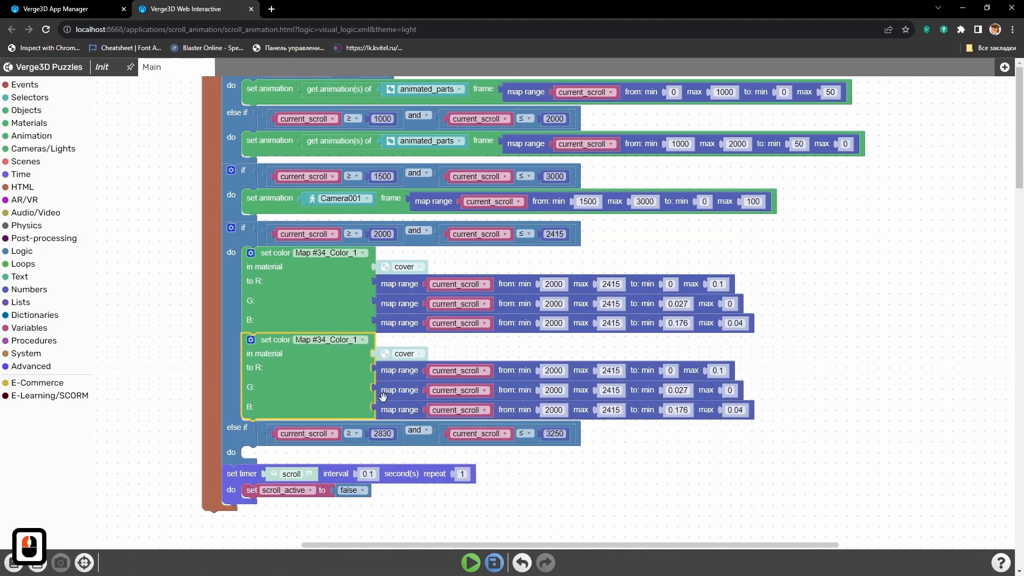
pyautogui.click(326, 340)
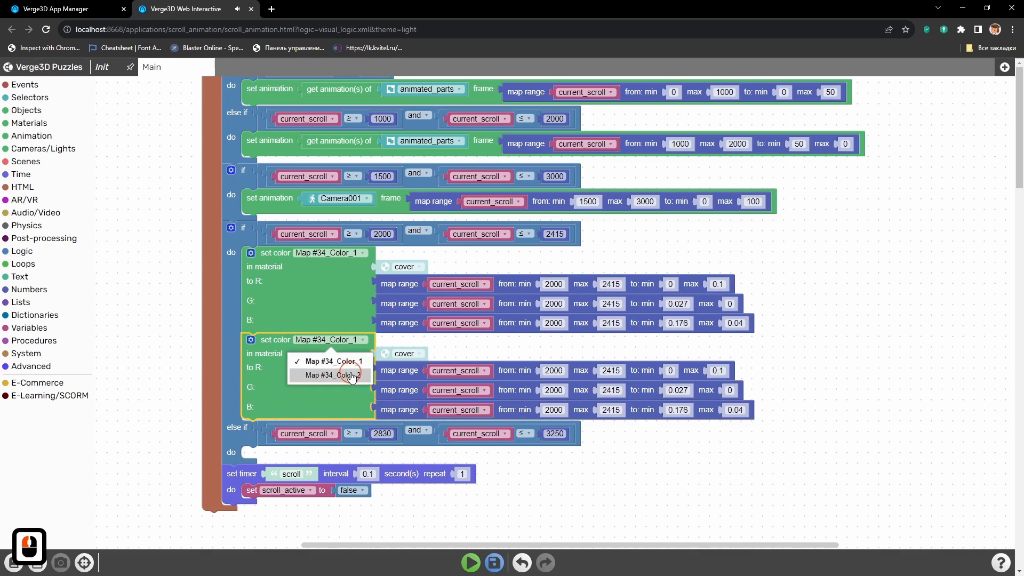
pyautogui.click(352, 376)
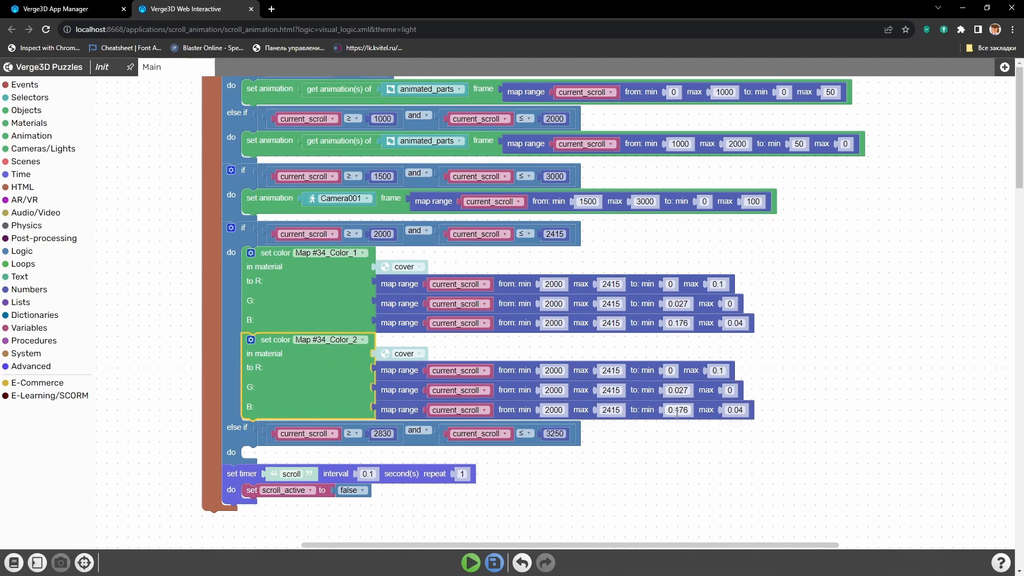
# Step: Set the output minimum of the Map #34_Color_2 map ranges to 0.043 for R, 0.153 for G and 0.4 for B
pyautogui.click(672, 370)
pyautogui.write('0.043')
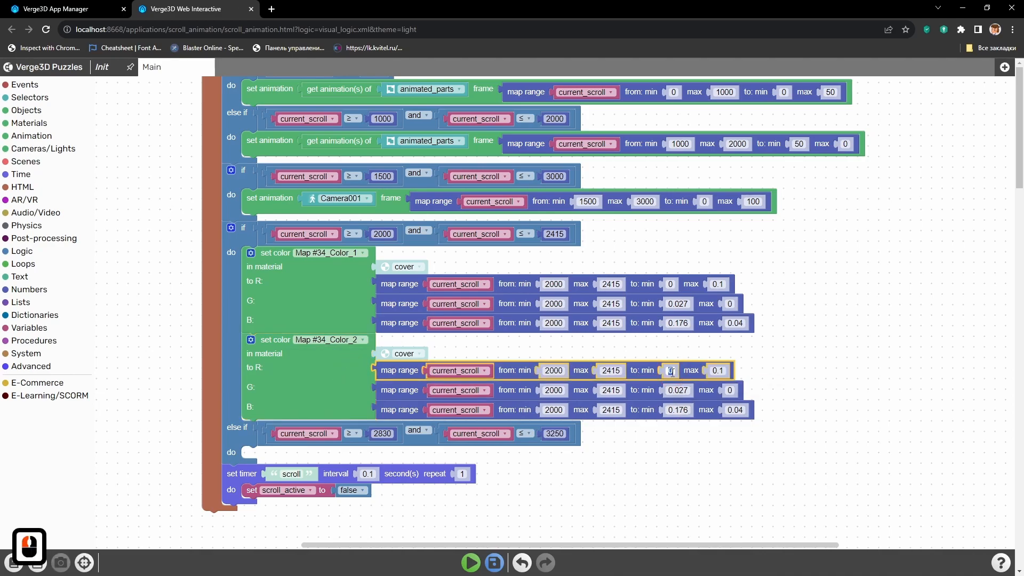
pyautogui.click(675, 389)
pyautogui.write('0.153')
pyautogui.click(673, 410)
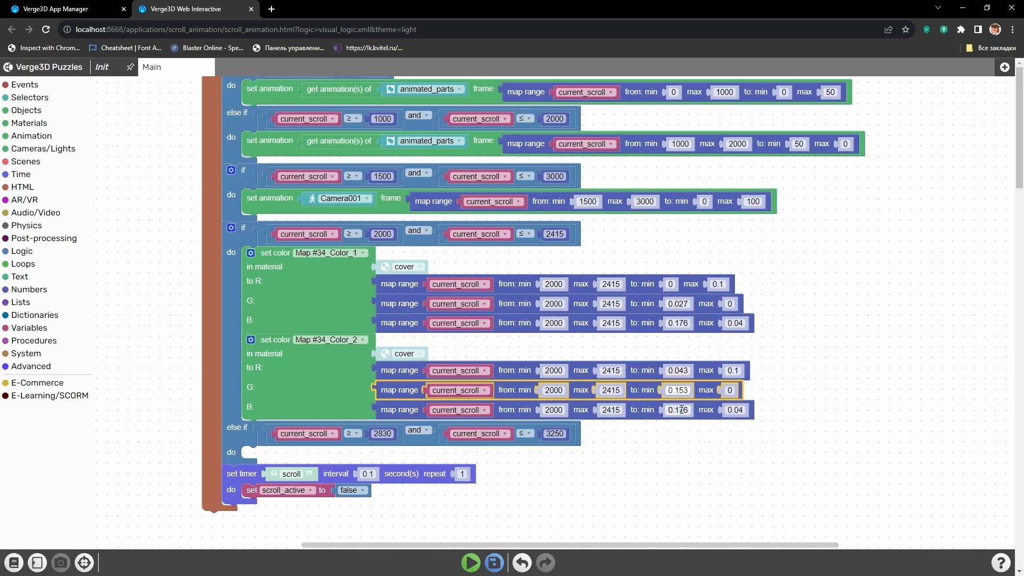
pyautogui.write('0.4')
# Step: Set the output maximum of the Map #34_Color_2 map ranges to 0.49 for R, 0.04 for G and 0.1 for B
pyautogui.click(730, 371)
pyautogui.write('0.49')
pyautogui.doubleClick(731, 390)
pyautogui.write('0.04')
pyautogui.doubleClick(726, 409)
pyautogui.write('0.1')
pyautogui.click(699, 480)
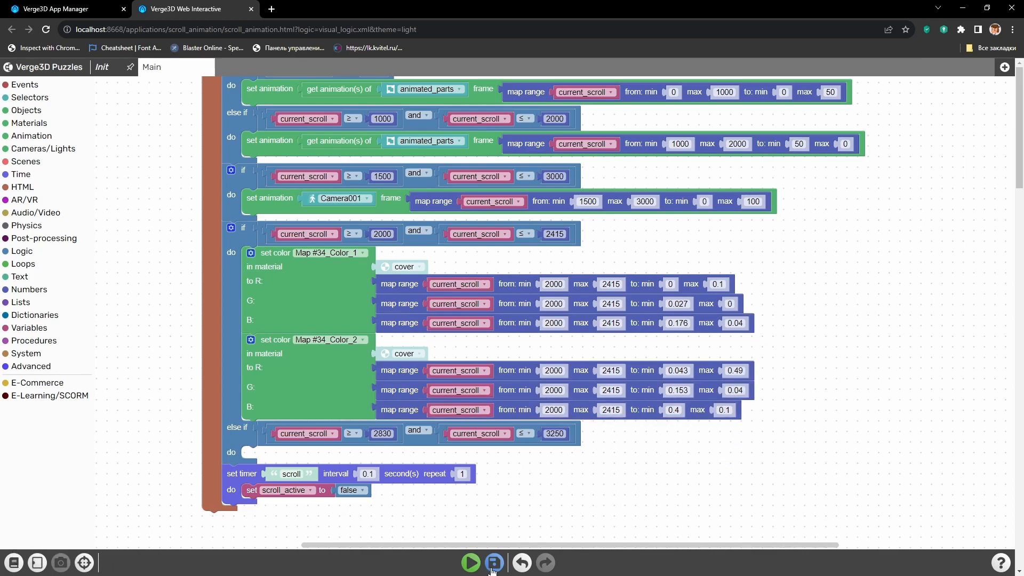
# Step: Save the puzzles and launch the Scroll Animation app from the App Manager
pyautogui.click(493, 566)
pyautogui.click(64, 9)
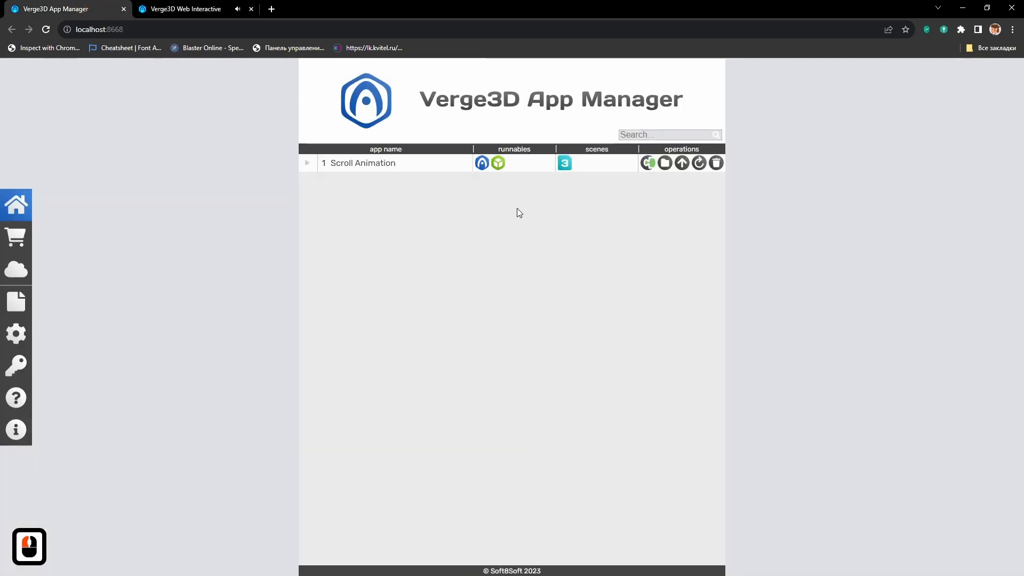
pyautogui.click(481, 165)
# Step: Scroll down and back up through the running app to check the knife cover's color transition
pyautogui.scroll(-6, 550, 369)
pyautogui.scroll(-10, 551, 368)
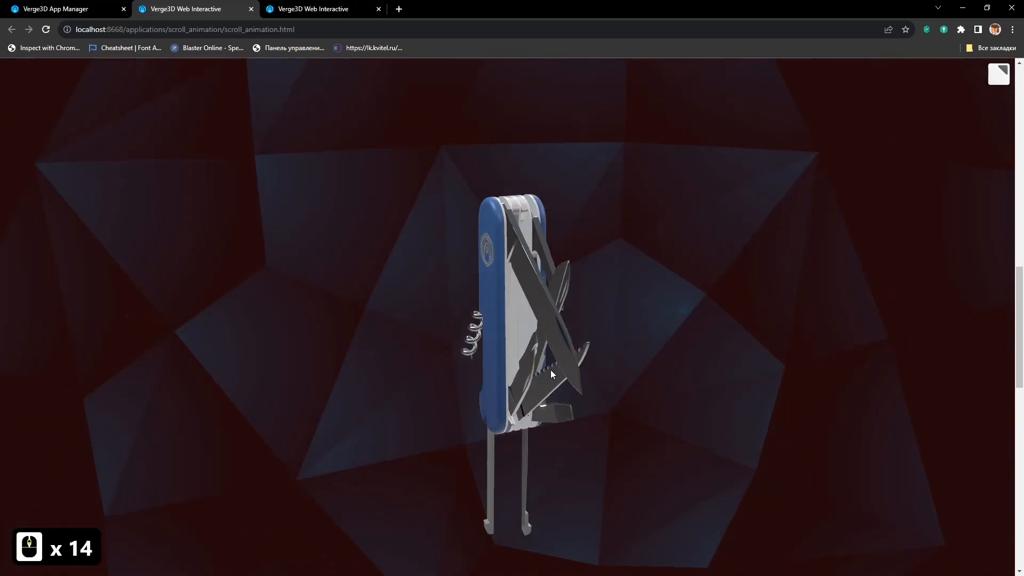
pyautogui.scroll(-9, 551, 370)
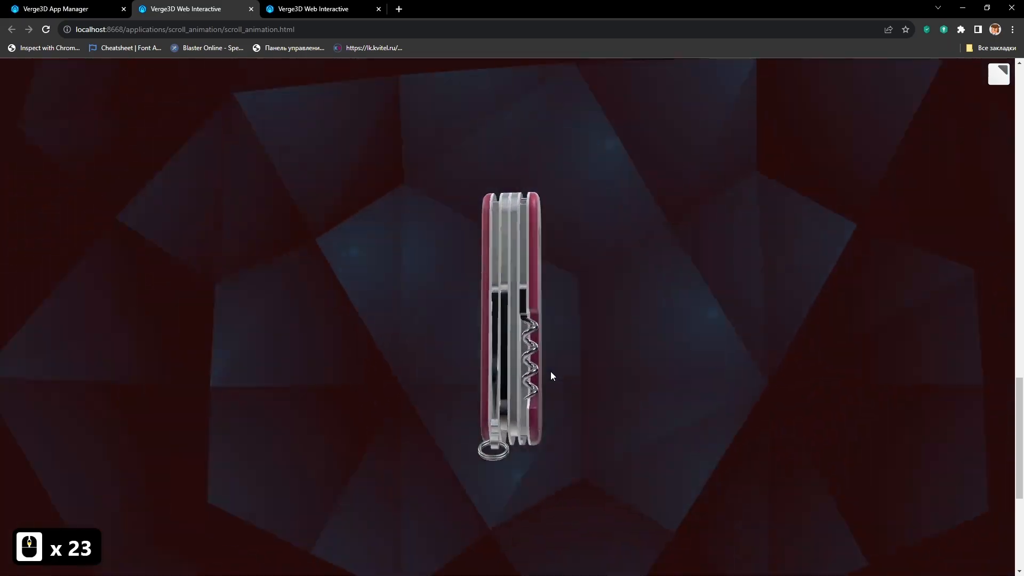
pyautogui.scroll(-4, 550, 371)
pyautogui.scroll(4, 551, 371)
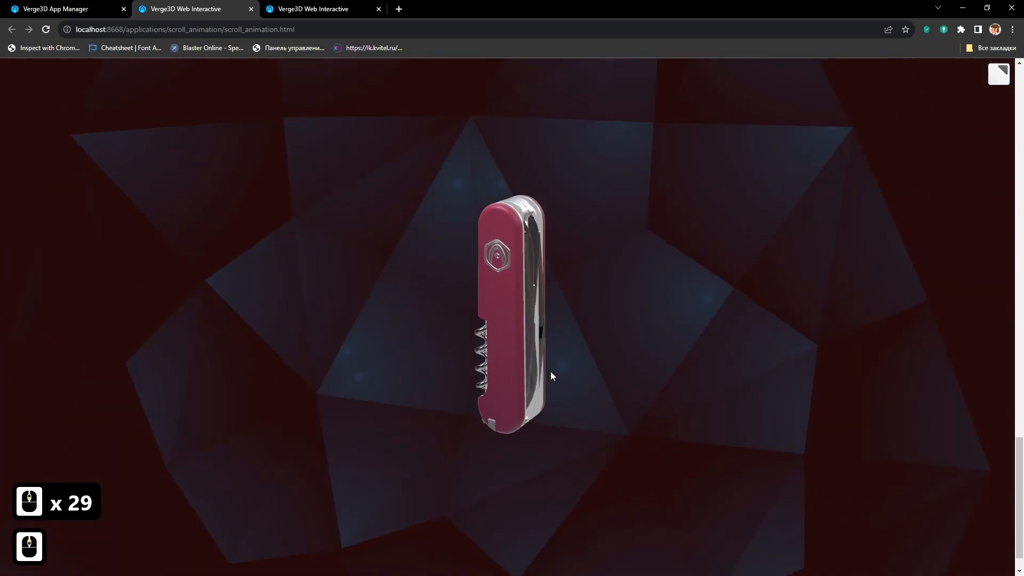
pyautogui.scroll(9, 551, 371)
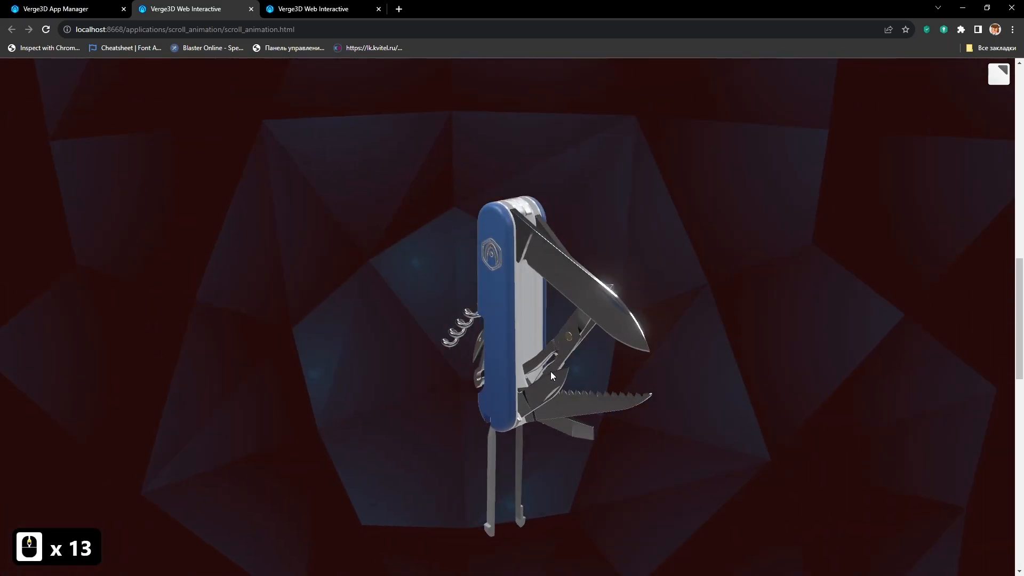
# Step: Copy the Map #34_Color_1 and Map #34_Color_2 set color puzzles into the else-if branch for scroll 2830 to 3250
pyautogui.click(297, 7)
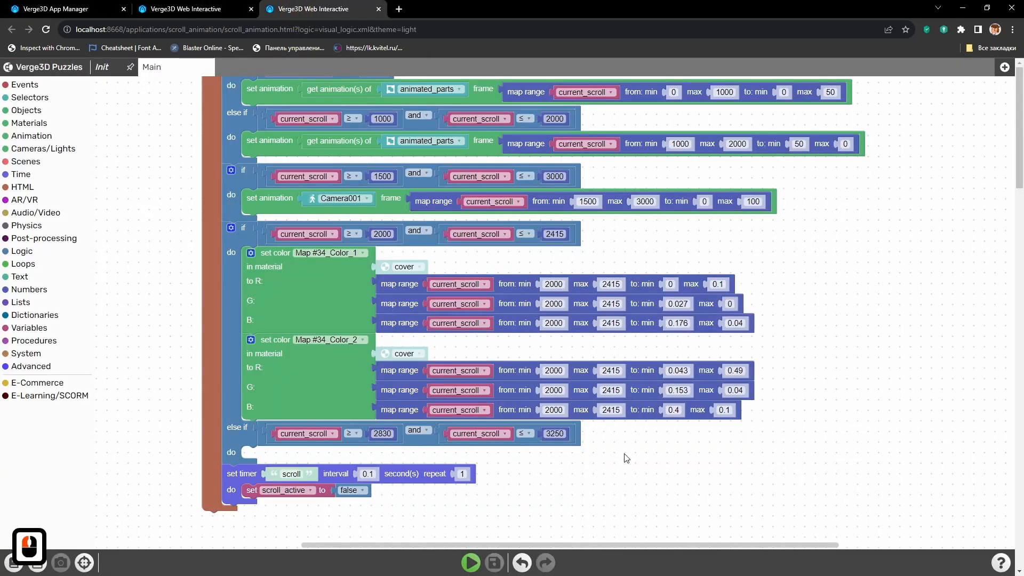
pyautogui.moveTo(630, 460); pyautogui.dragTo(523, 326)
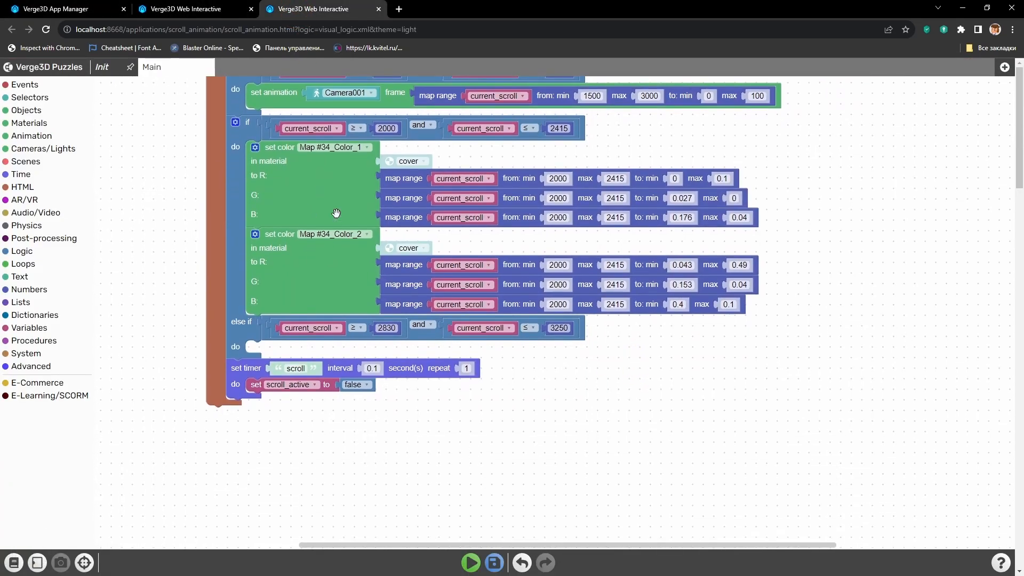
pyautogui.click(335, 196)
pyautogui.hotkey('ctrl', 'c')
pyautogui.hotkey('ctrl', 'v')
pyautogui.moveTo(381, 337); pyautogui.dragTo(313, 387)
pyautogui.click(318, 275)
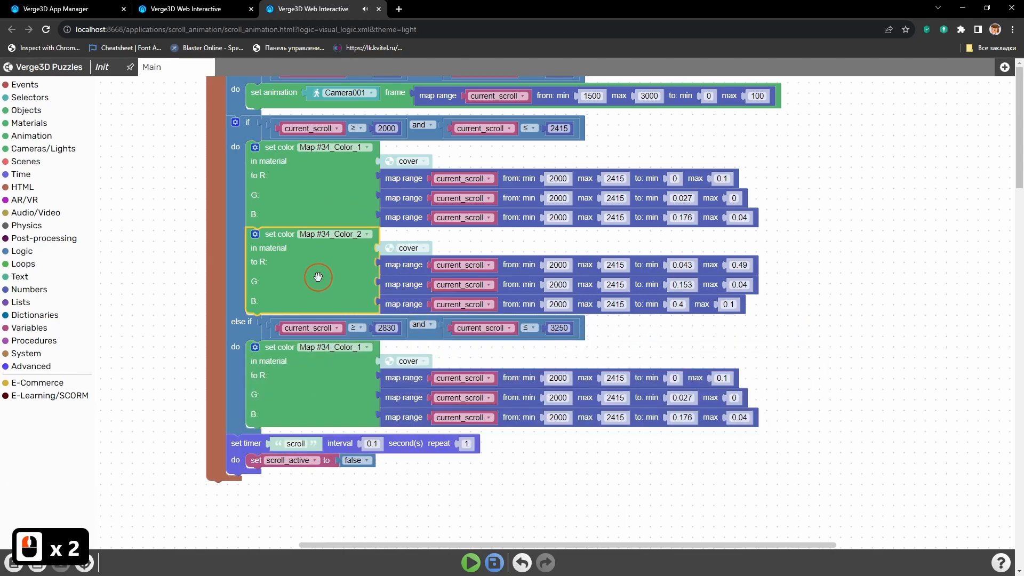
pyautogui.hotkey('ctrl', 'c')
pyautogui.hotkey('ctrl', 'v')
pyautogui.moveTo(438, 388); pyautogui.dragTo(314, 473)
# Step: Set the source range minimum of the map range puzzles in the else-if branch to 2830, copied from its condition
pyautogui.moveTo(793, 347); pyautogui.dragTo(753, 286, button='middle')
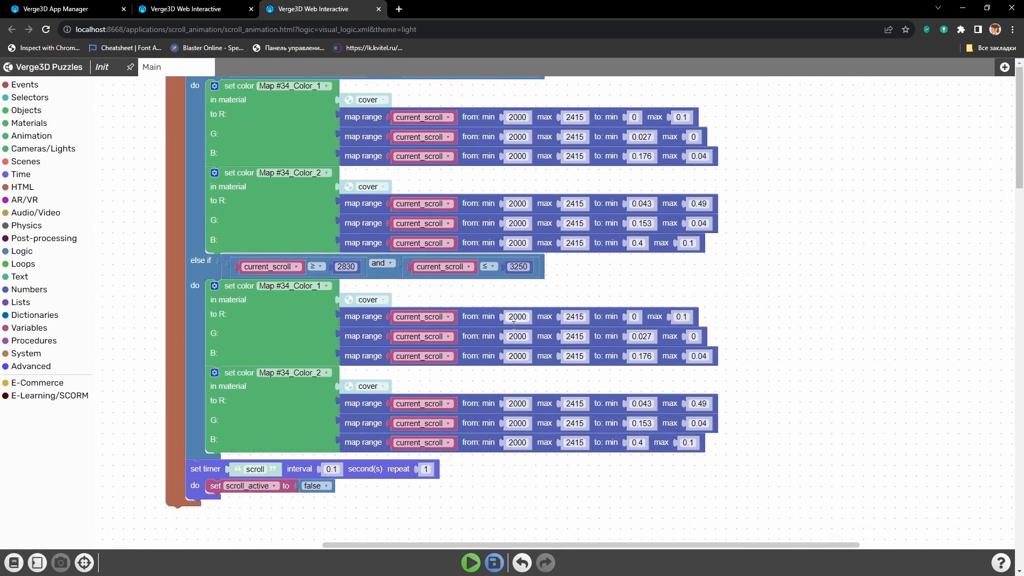
pyautogui.click(352, 268)
pyautogui.hotkey('ctrl', 'c')
pyautogui.click(517, 317)
pyautogui.hotkey('ctrl', 'v')
pyautogui.click(517, 336)
pyautogui.hotkey('ctrl', 'v')
pyautogui.click(517, 356)
pyautogui.hotkey('ctrl', 'v')
pyautogui.hotkey('ctrl', 'v')
# Step: Set the source range maximum of the map range puzzles in the else-if branch to 3250, copied from its condition
pyautogui.click(518, 266)
pyautogui.hotkey('ctrl', 'c')
pyautogui.click(576, 317)
pyautogui.hotkey('ctrl', 'v')
pyautogui.click(575, 337)
pyautogui.hotkey('ctrl', 'v')
pyautogui.moveTo(795, 307); pyautogui.dragTo(692, 357)
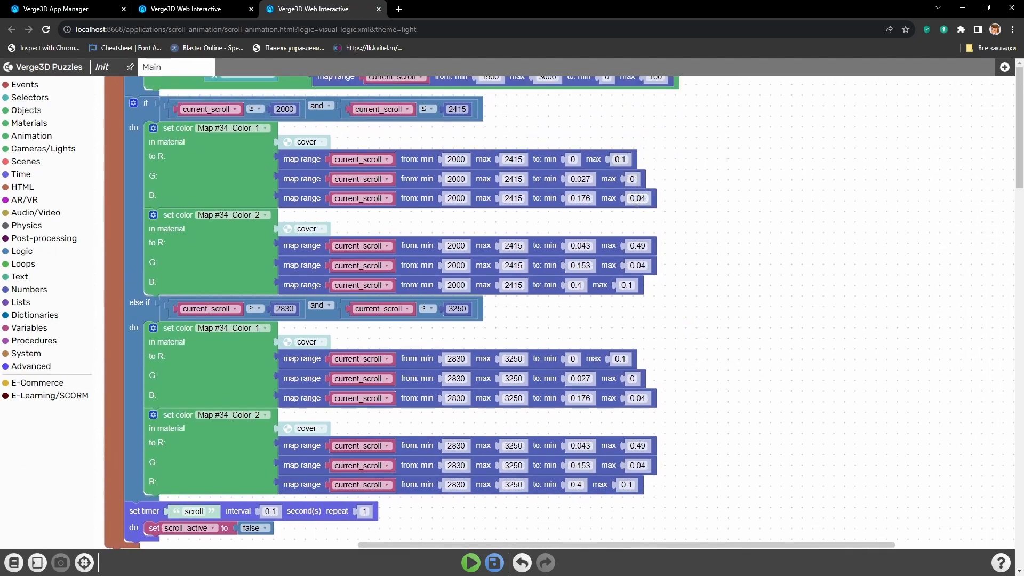
# Step: Copy the first branch's Map #34_Color_1 output maximums into the else-if branch's output minimums: R 0.1, G 0, B 0.04
pyautogui.click(619, 158)
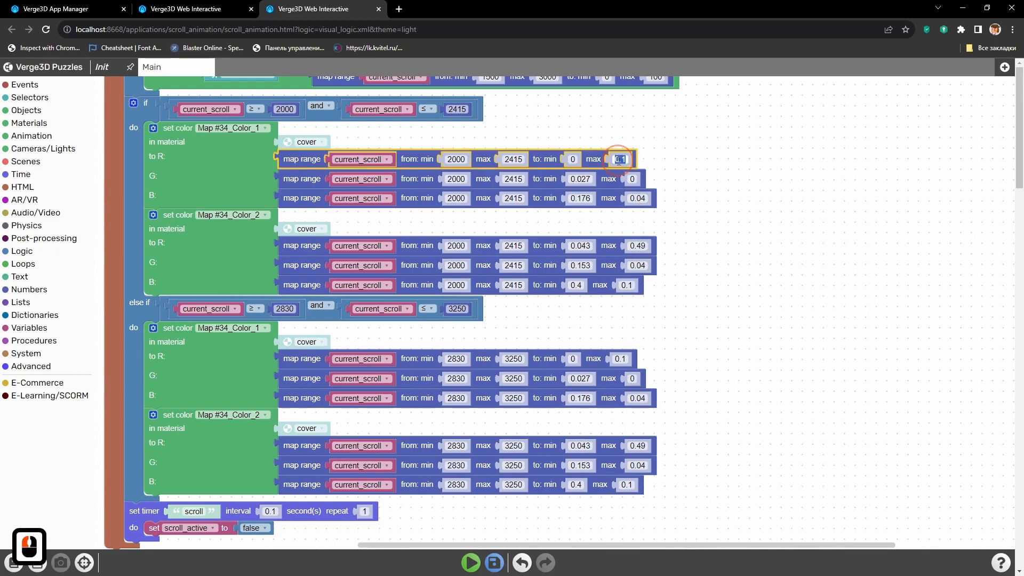
pyautogui.hotkey('ctrl', 'c')
pyautogui.click(573, 360)
pyautogui.hotkey('ctrl', 'v')
pyautogui.click(632, 180)
pyautogui.hotkey('ctrl', 'c')
pyautogui.click(579, 378)
pyautogui.hotkey('ctrl', 'v')
pyautogui.click(638, 198)
pyautogui.hotkey('ctrl', 'c')
pyautogui.click(580, 398)
pyautogui.hotkey('ctrl', 'v')
# Step: Copy the first branch's Map #34_Color_2 output maximums into the else-if branch's output minimums: R 0.49, G 0.04, B 0.1
pyautogui.click(637, 246)
pyautogui.hotkey('ctrl', 'c')
pyautogui.click(580, 446)
pyautogui.hotkey('ctrl', 'v')
pyautogui.click(695, 457)
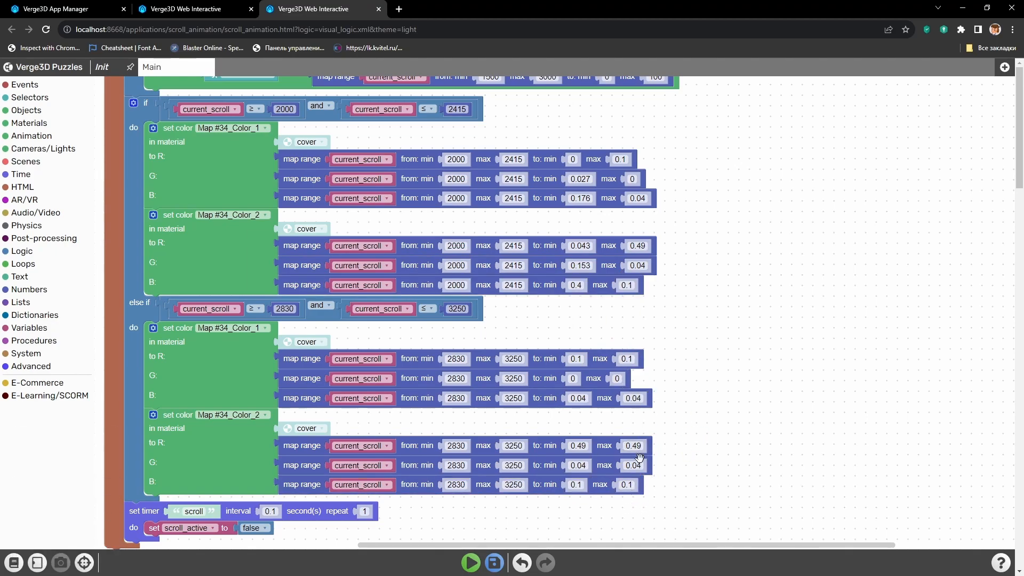
# Step: Set the else-if branch's Map #34_Color_1 output maximums to 0.03 for R, 0.1 for G and 0 for B
pyautogui.click(633, 361)
pyautogui.write('0.03')
pyautogui.click(618, 379)
pyautogui.write('0.1')
pyautogui.click(633, 401)
pyautogui.write('0')
# Step: Set the else-if branch's Map #34_Color_2 output maximums to 0.289 for R, 0.491 for G and 0.076 for B
pyautogui.click(634, 446)
pyautogui.write('0.289')
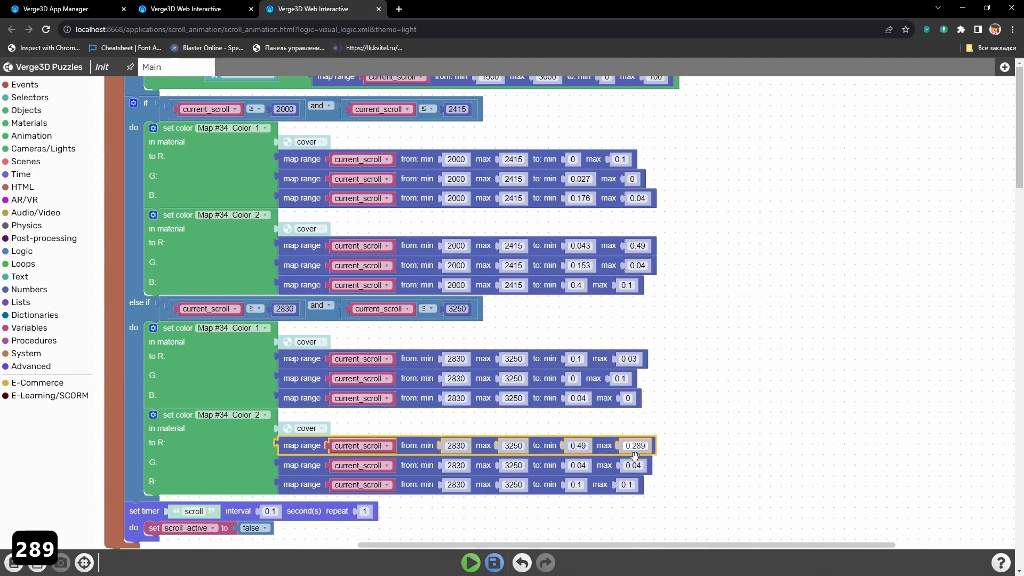
pyautogui.click(634, 465)
pyautogui.write('0.491')
pyautogui.click(632, 486)
pyautogui.write('0.076')
pyautogui.click(700, 476)
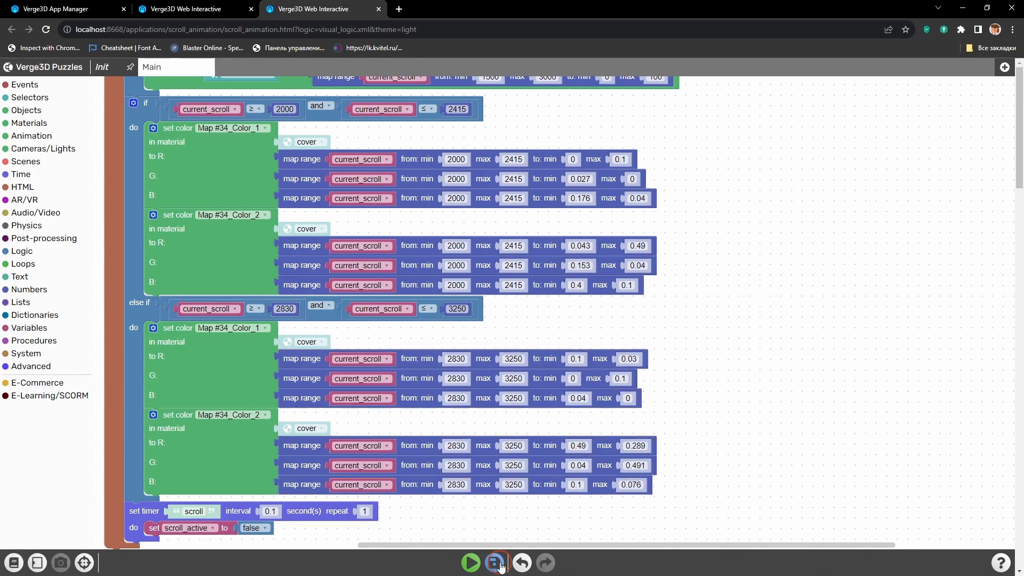
# Step: Save the puzzles and reload the running Scroll Animation app
pyautogui.click(495, 562)
pyautogui.moveTo(216, 140); pyautogui.dragTo(236, 97, button='middle')
pyautogui.click(203, 12)
pyautogui.hotkey('ctrl', 'r')
# Step: Scroll repeatedly down and up through the reloaded app to check both color transitions of the knife cover
pyautogui.scroll(-15, 375, 237)
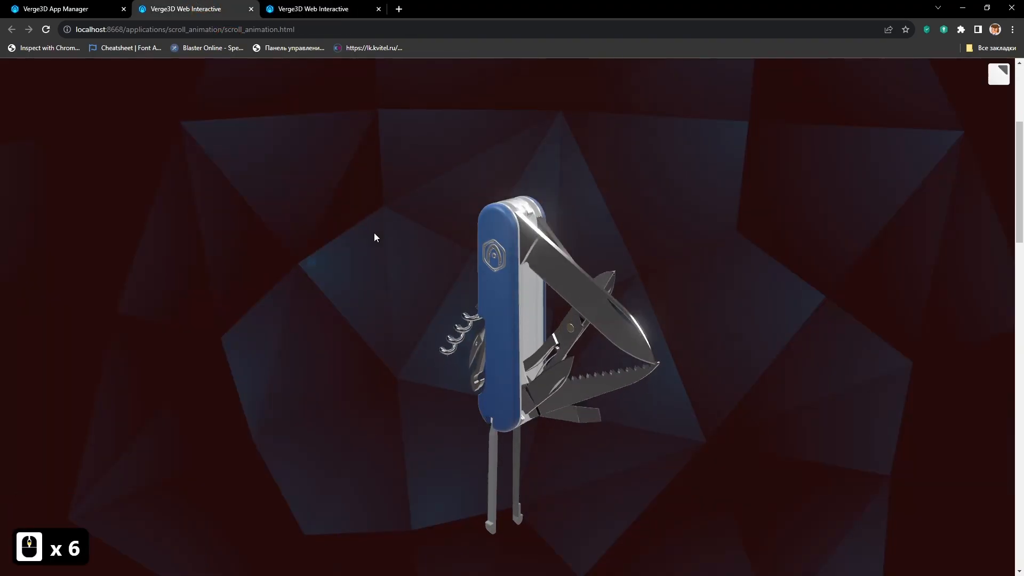
pyautogui.scroll(-13, 375, 237)
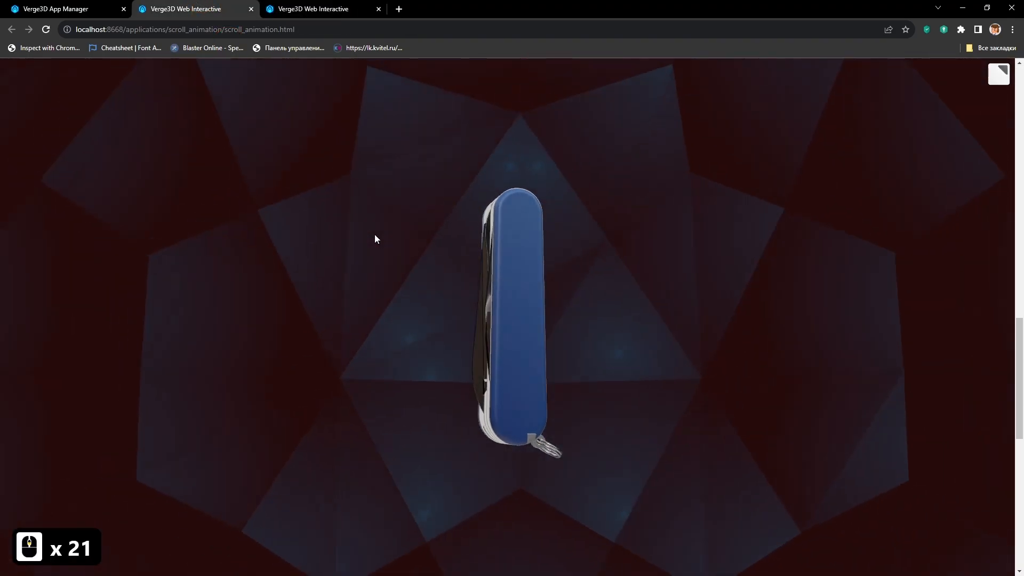
pyautogui.scroll(-6, 375, 237)
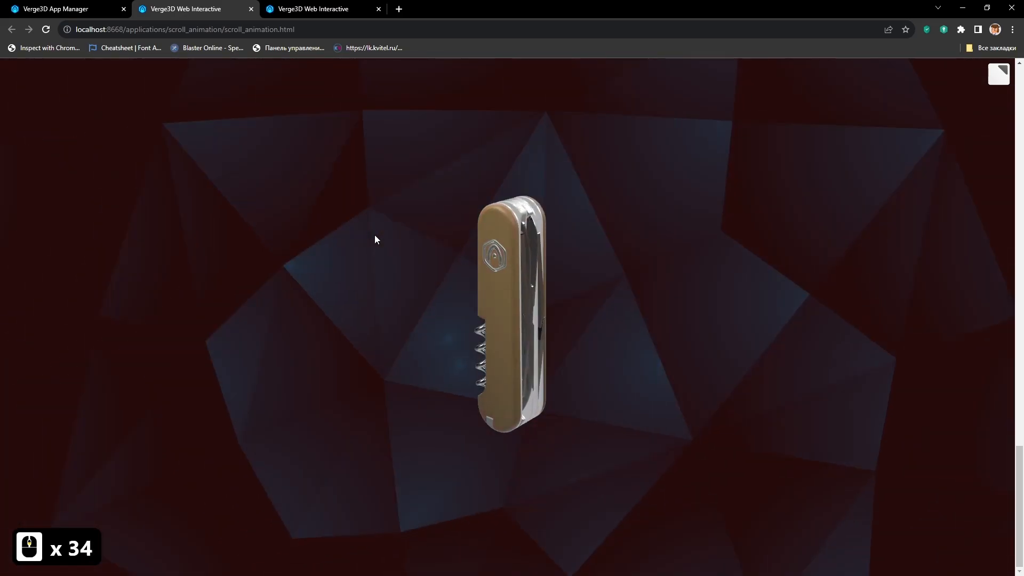
pyautogui.scroll(5, 376, 237)
pyautogui.scroll(10, 375, 237)
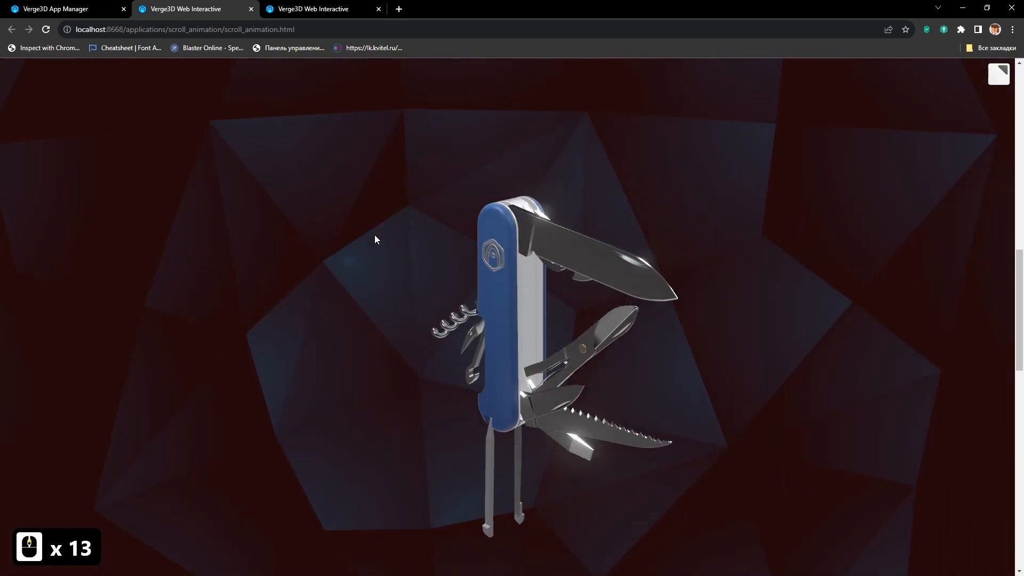
pyautogui.scroll(-18, 375, 237)
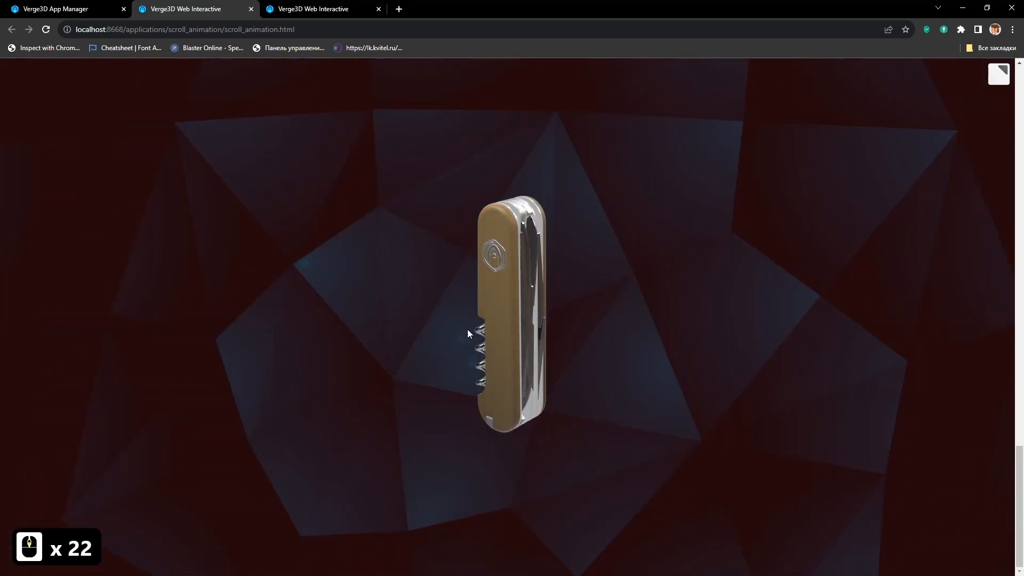
pyautogui.scroll(6, 382, 343)
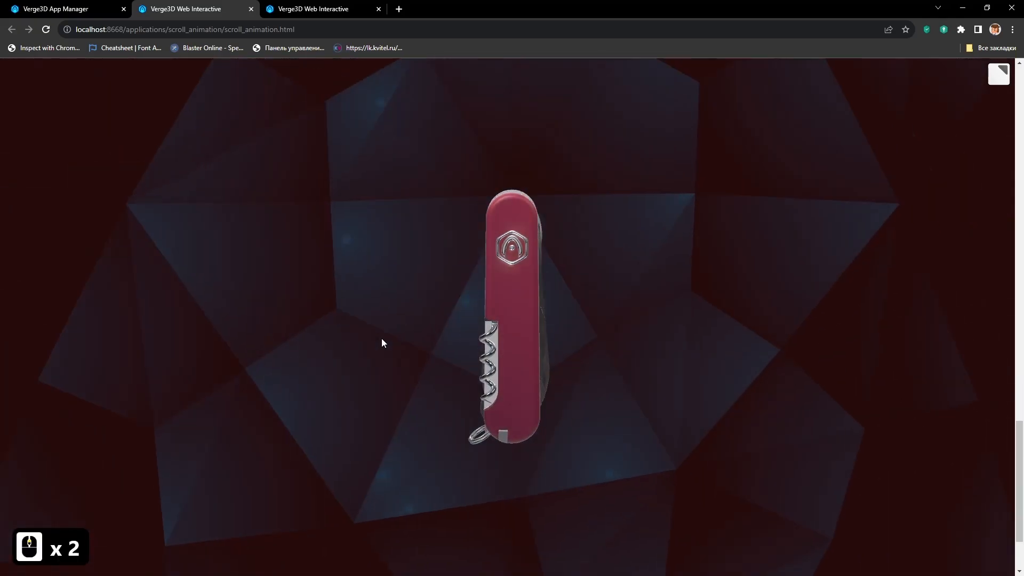
pyautogui.scroll(20, 382, 343)
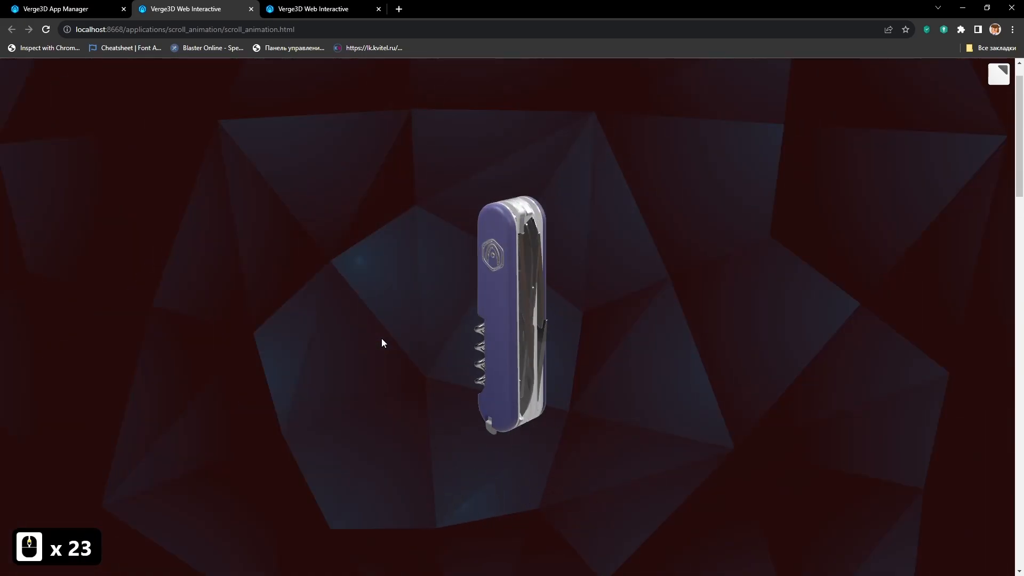